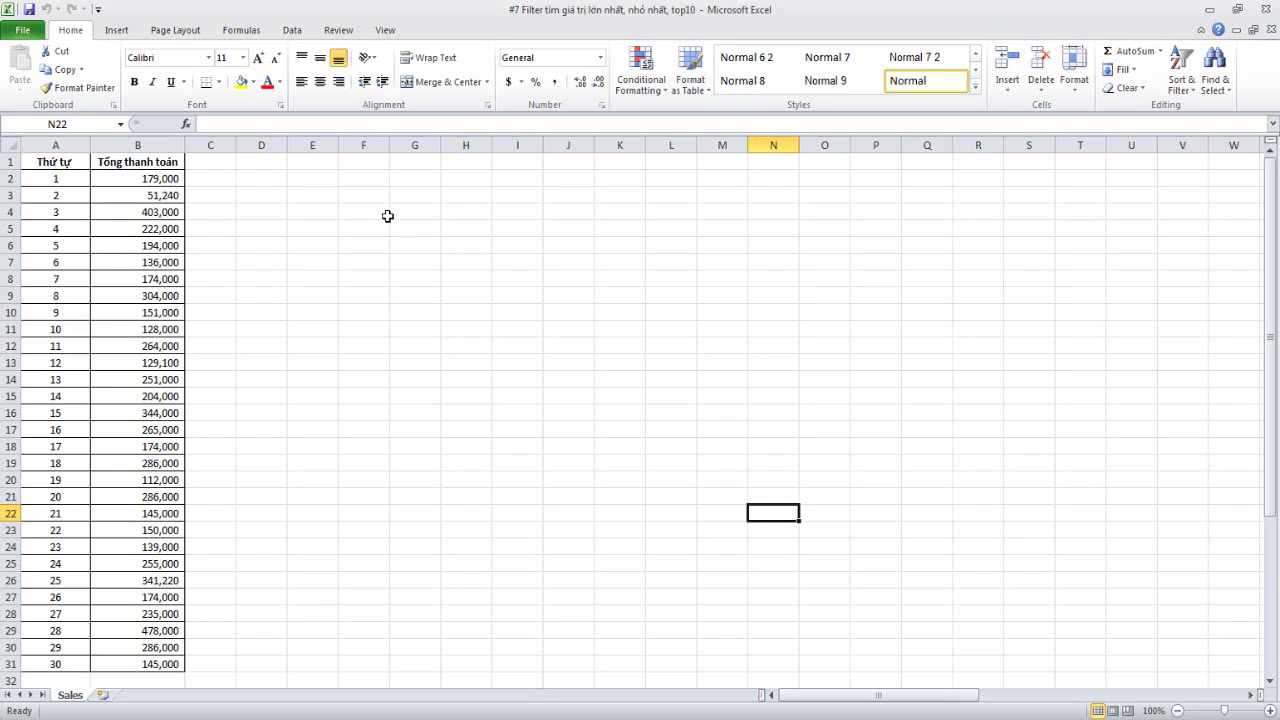
Check the first payment value in B2, then select the Tổng thanh toán header cell B1
click(337, 252)
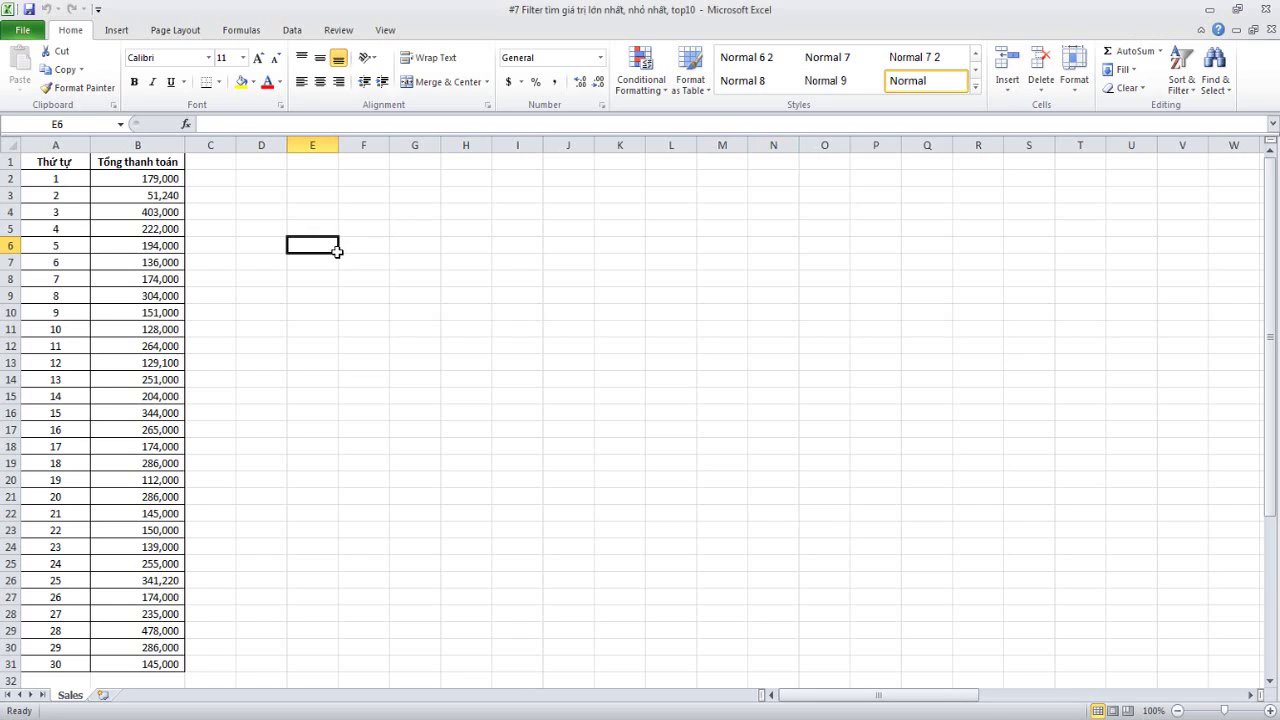
click(271, 252)
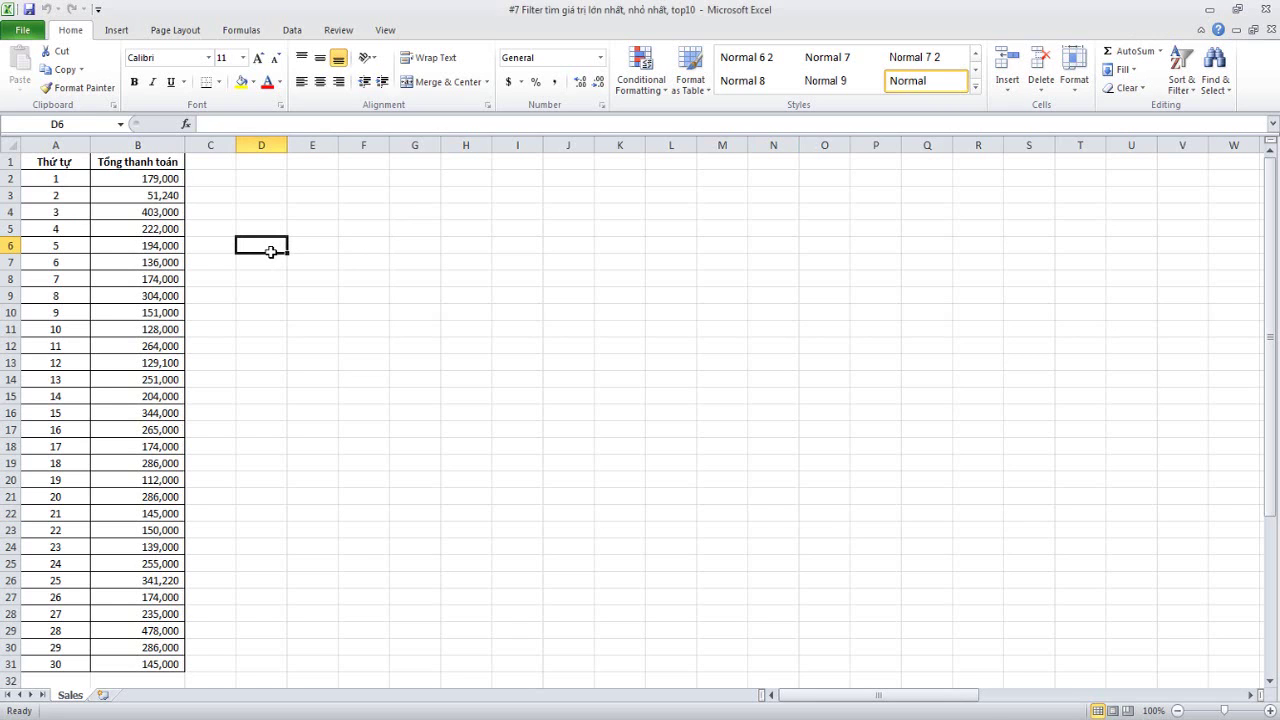
click(271, 302)
click(108, 177)
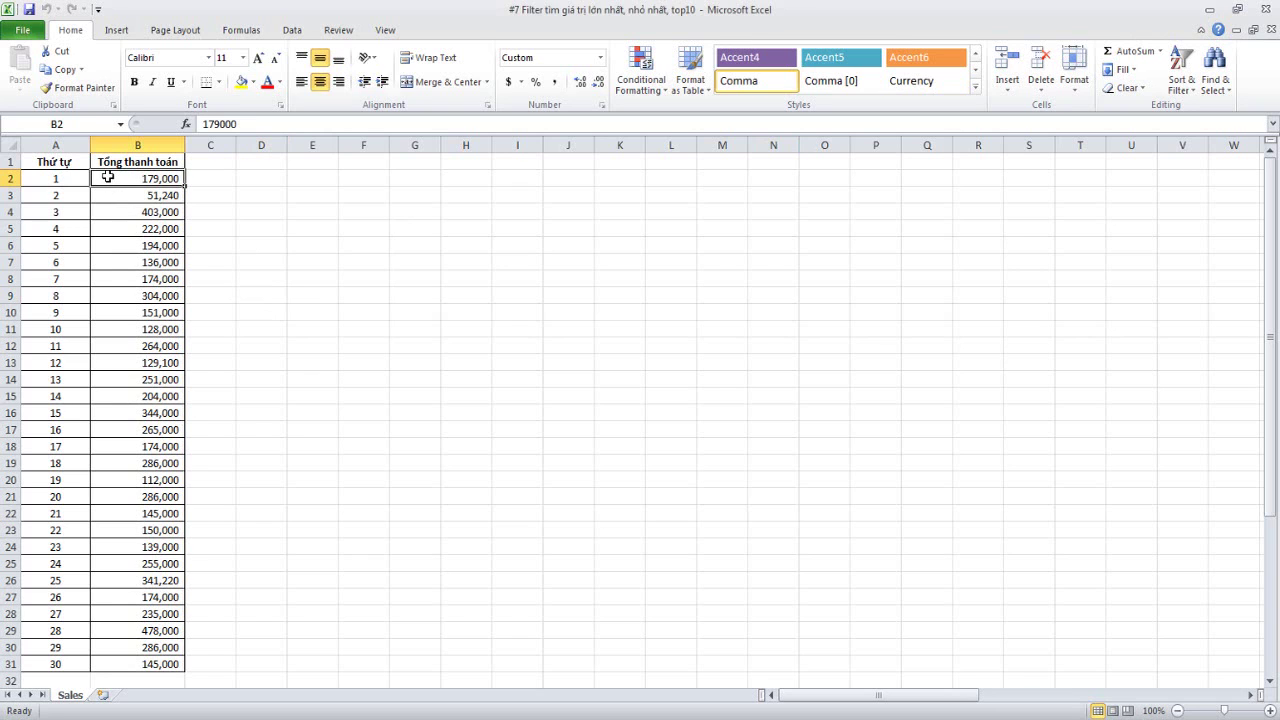
click(120, 163)
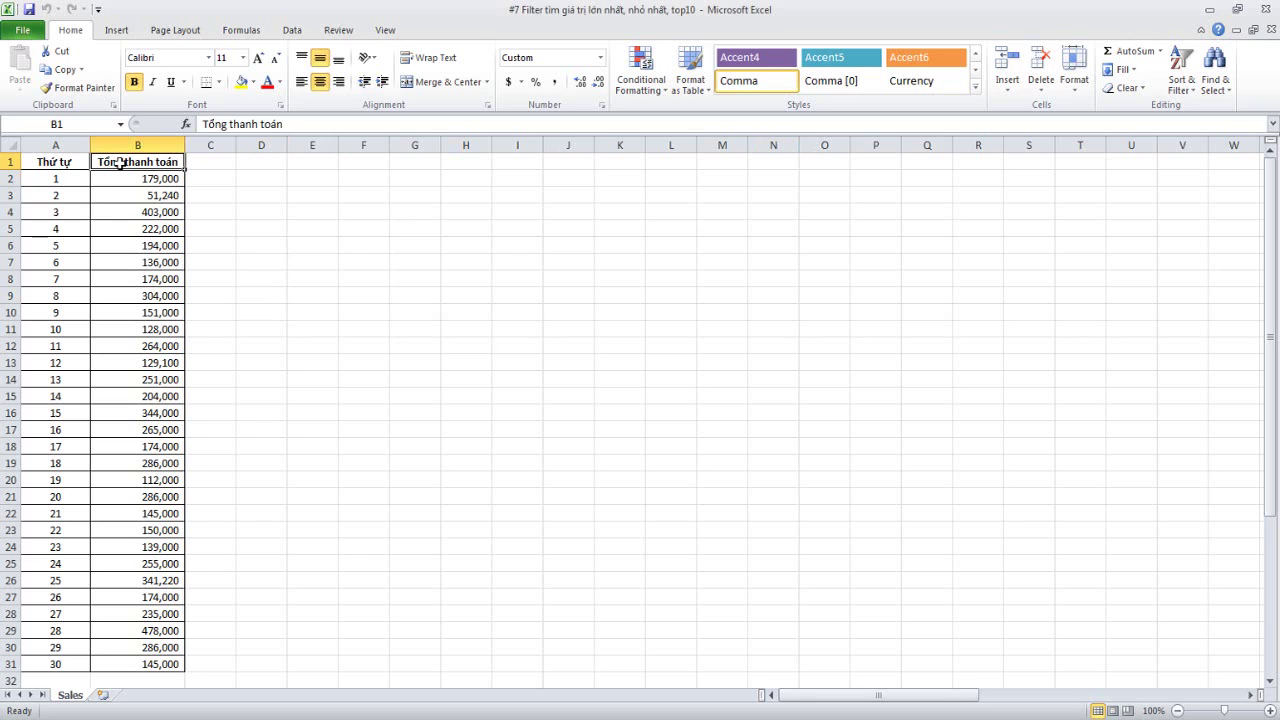
Turn on AutoFilter for the Sales table from the Data tab and reselect the Tổng thanh toán header
click(292, 30)
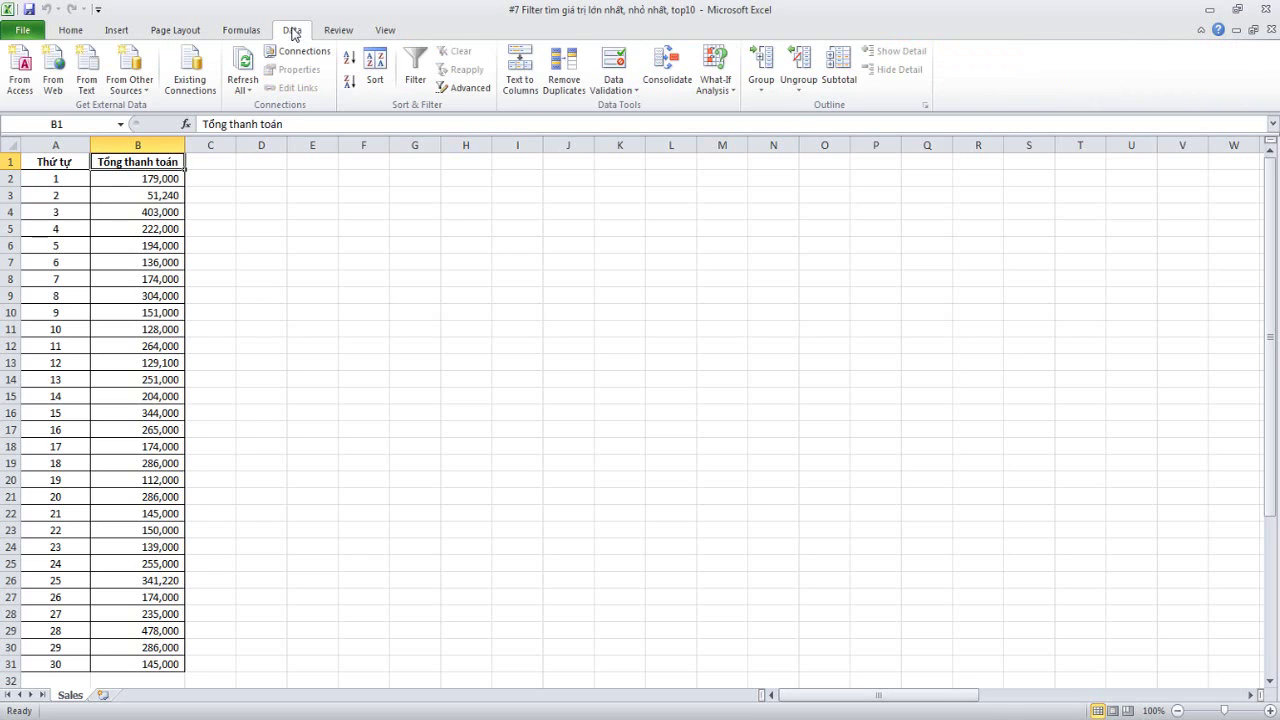
click(416, 84)
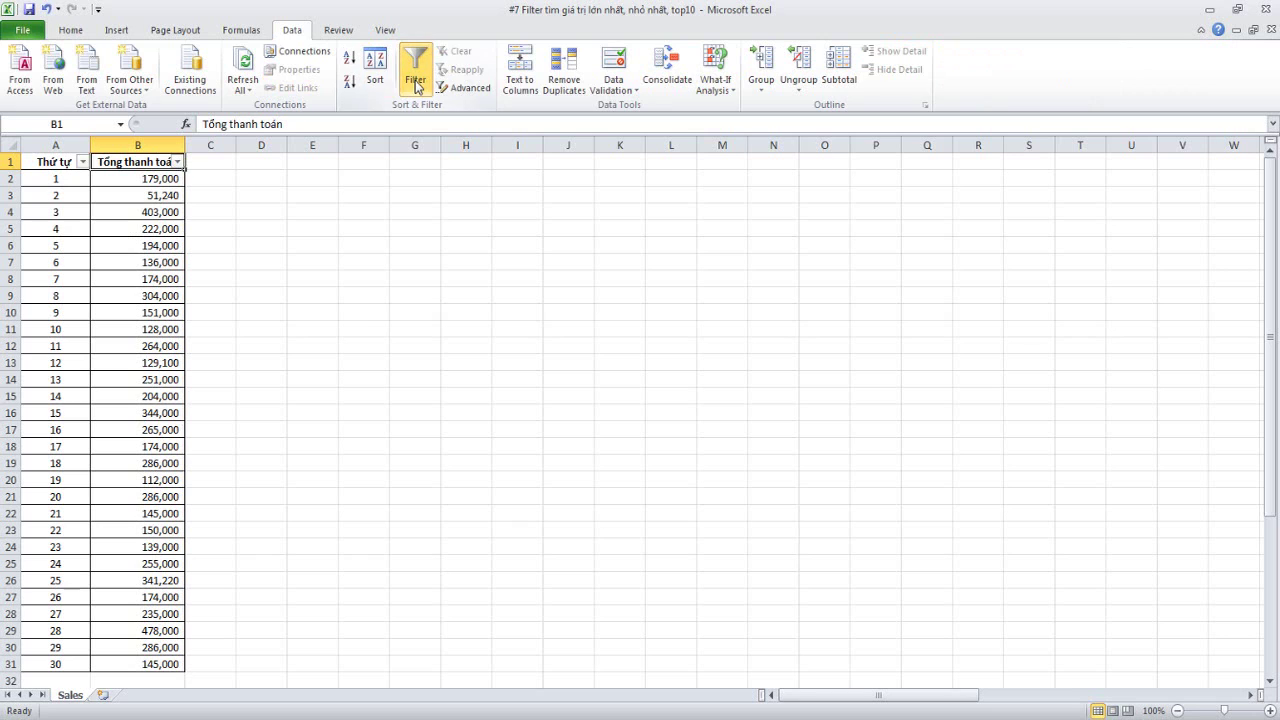
click(243, 194)
click(138, 165)
Sort Tổng thanh toán smallest to largest, then re-sort it largest to smallest
click(176, 161)
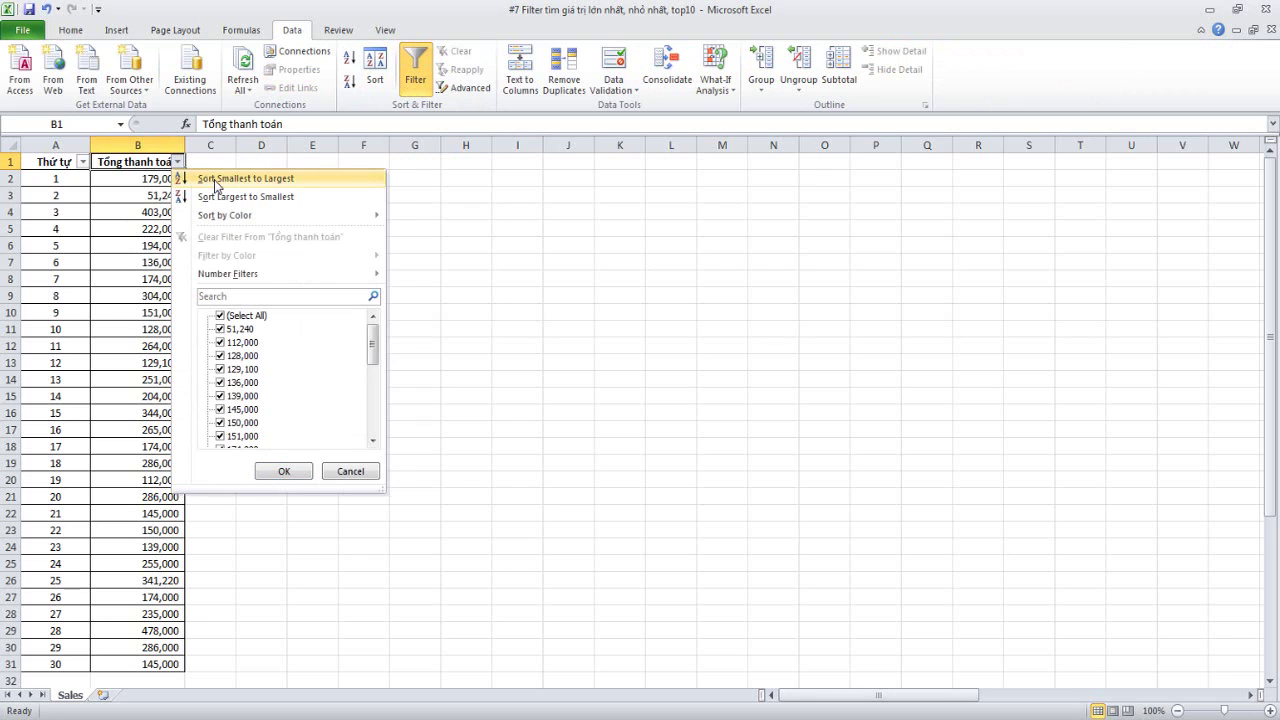
click(216, 181)
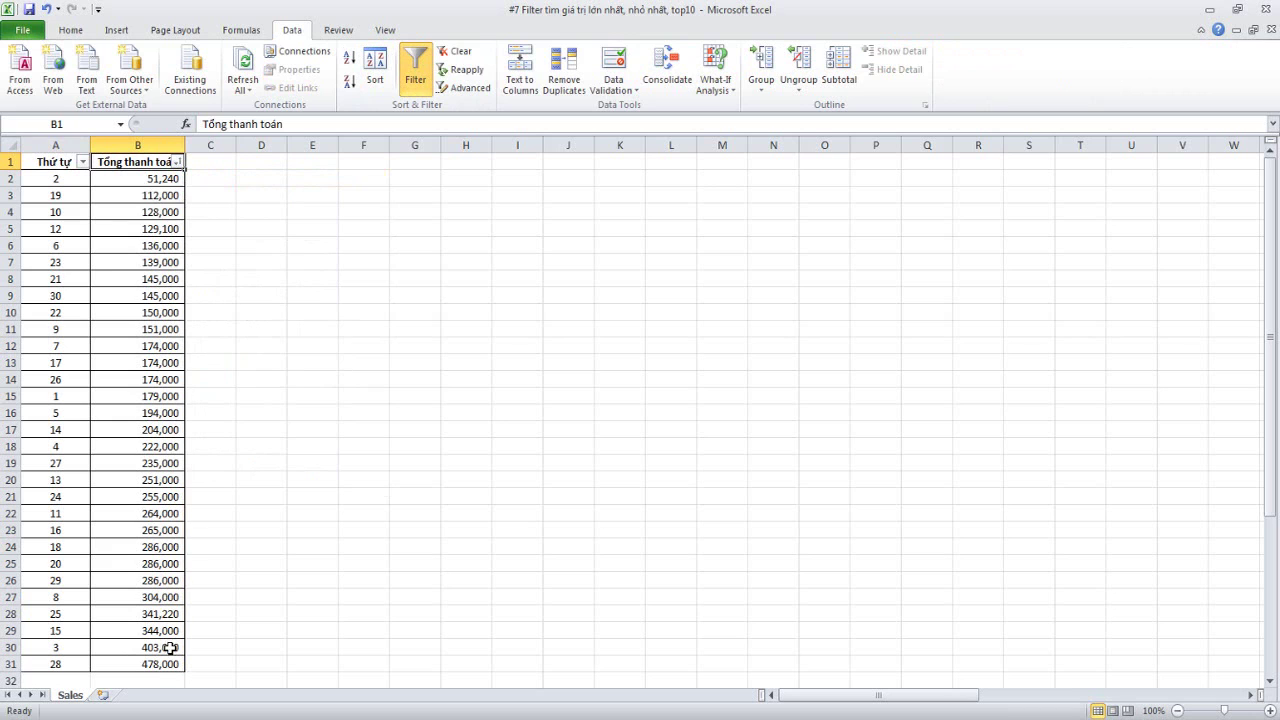
click(177, 162)
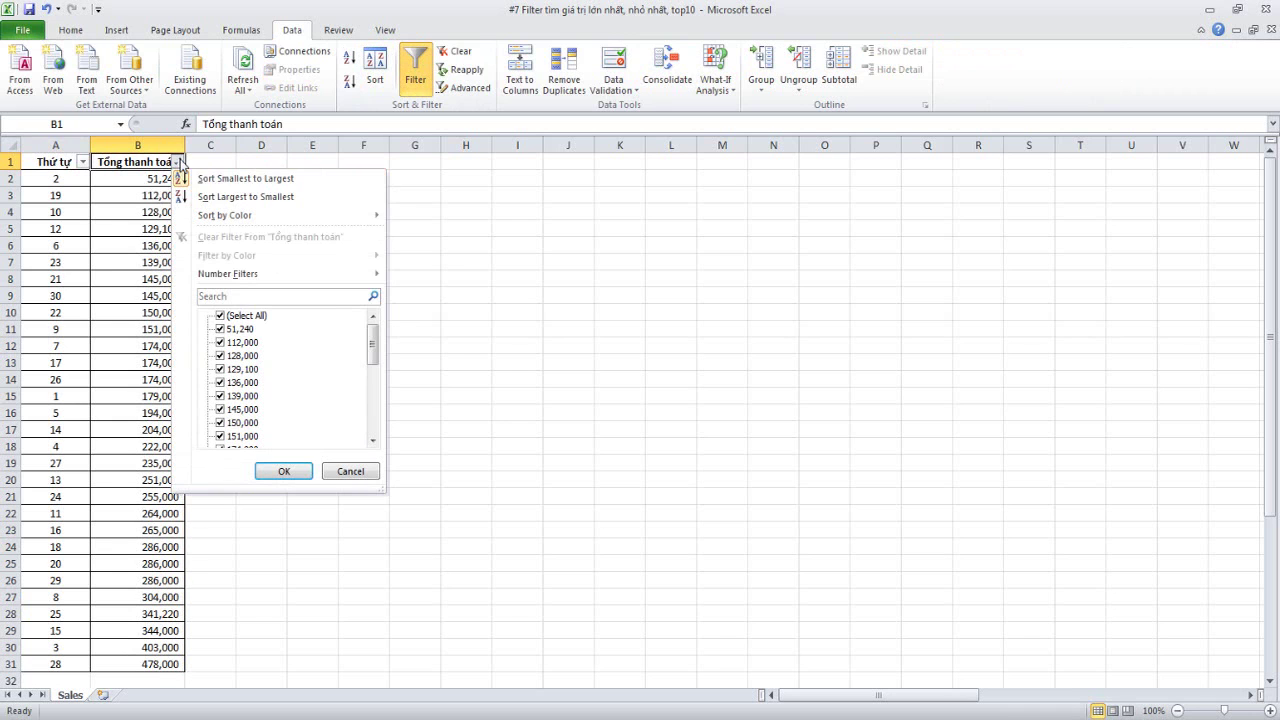
click(228, 198)
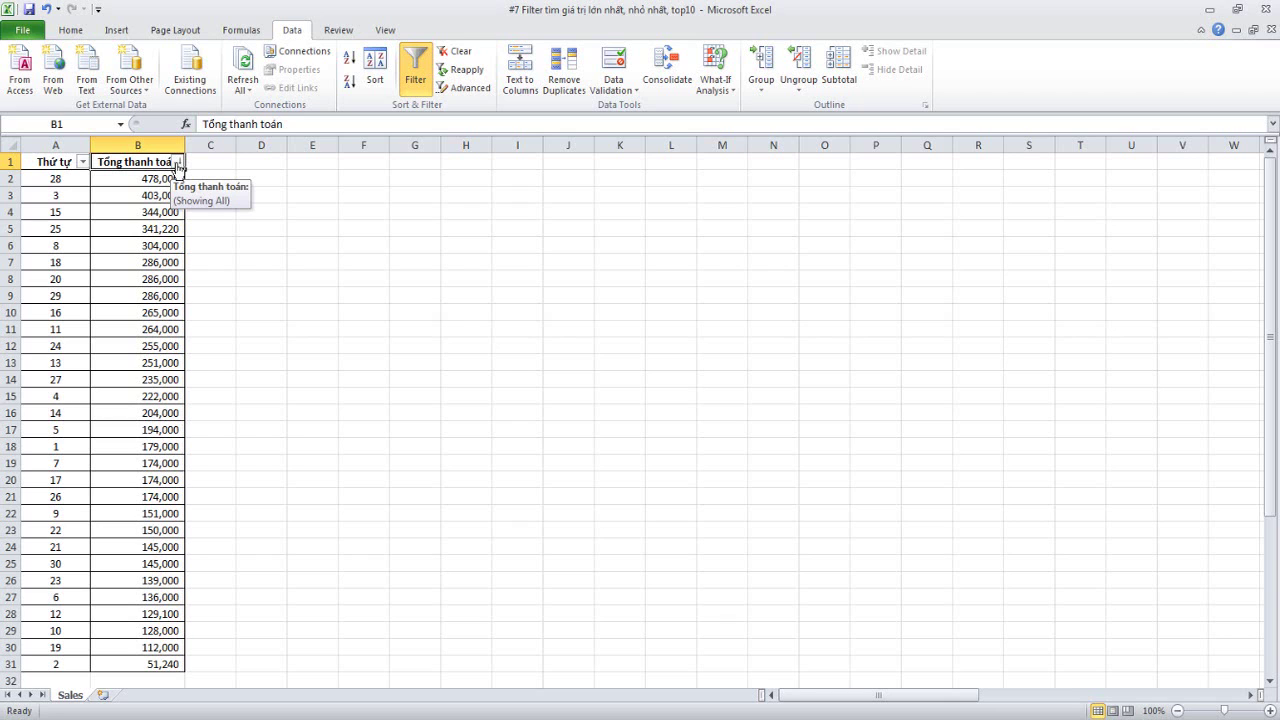
Apply a Top 15 number filter on Tổng thanh toán and select the 15 shown payments
click(177, 163)
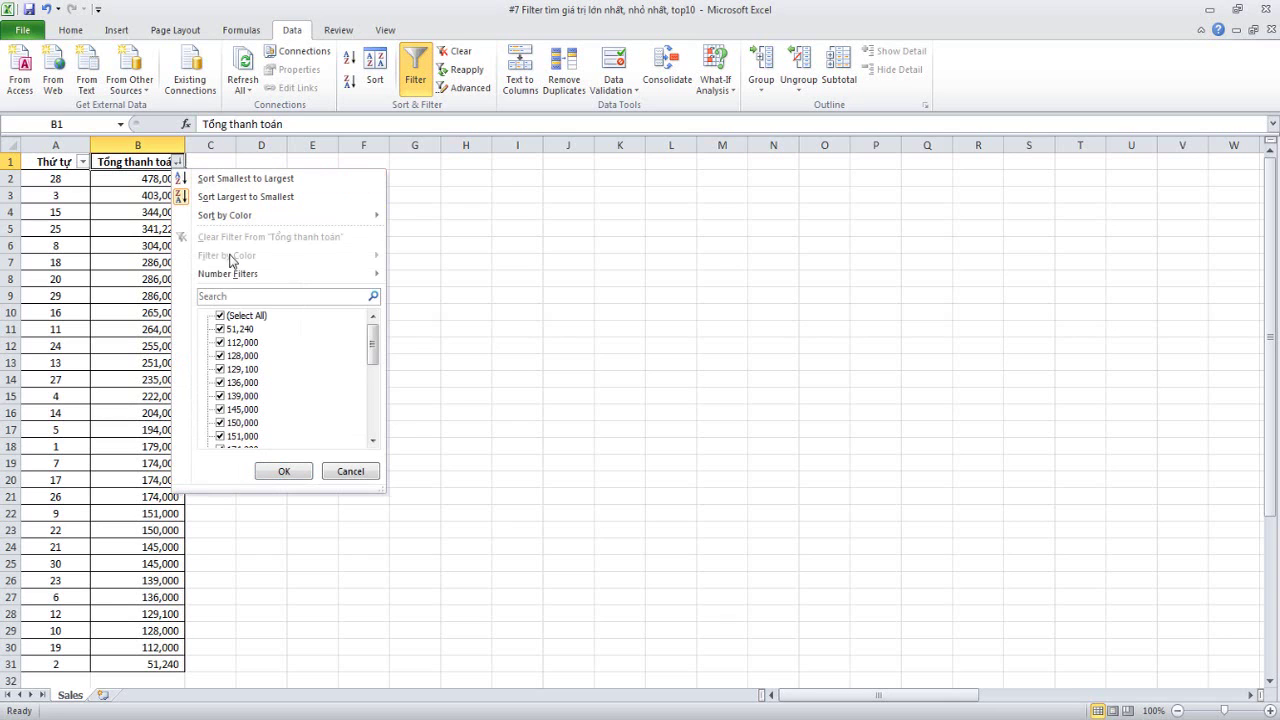
mouse_move(234, 276)
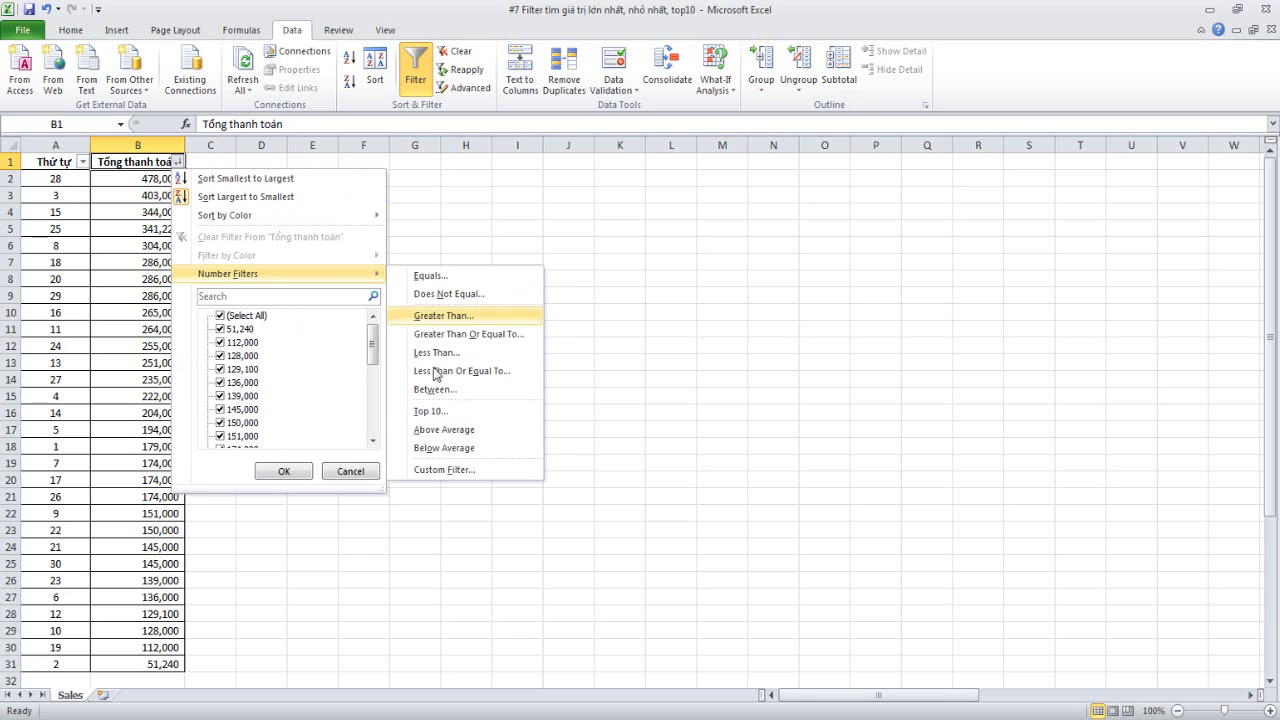
click(422, 411)
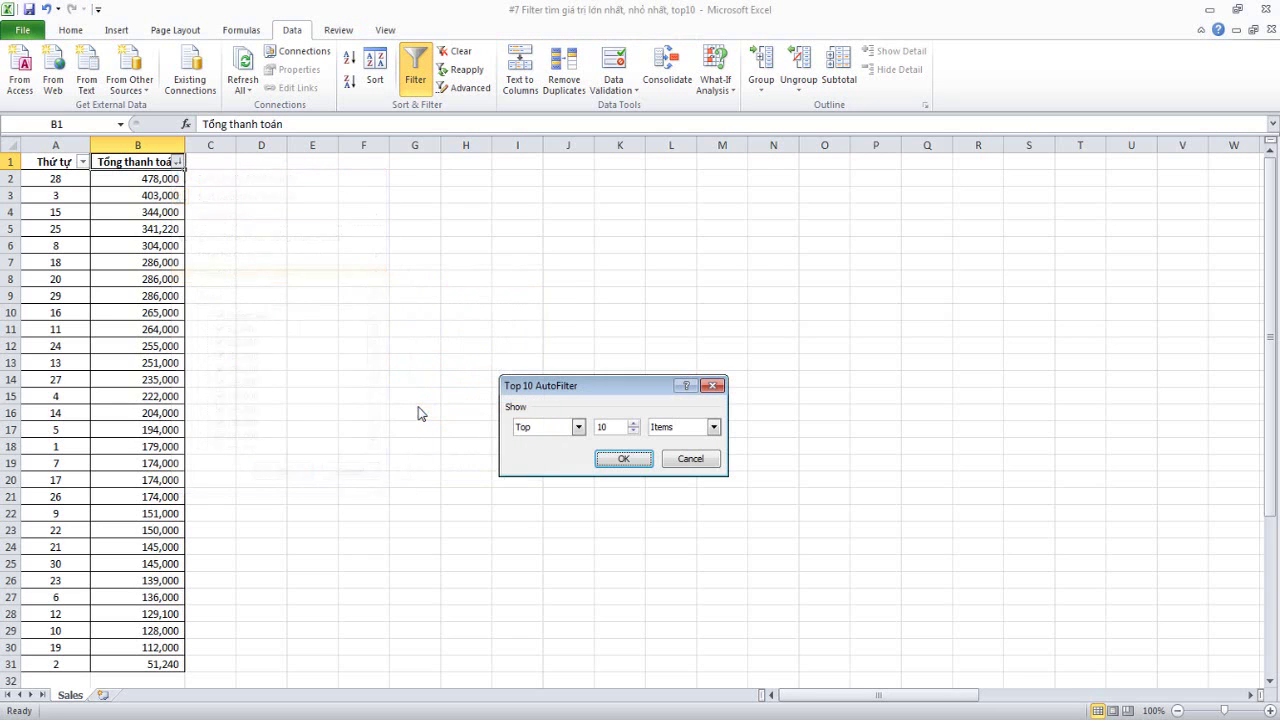
double_click(613, 427)
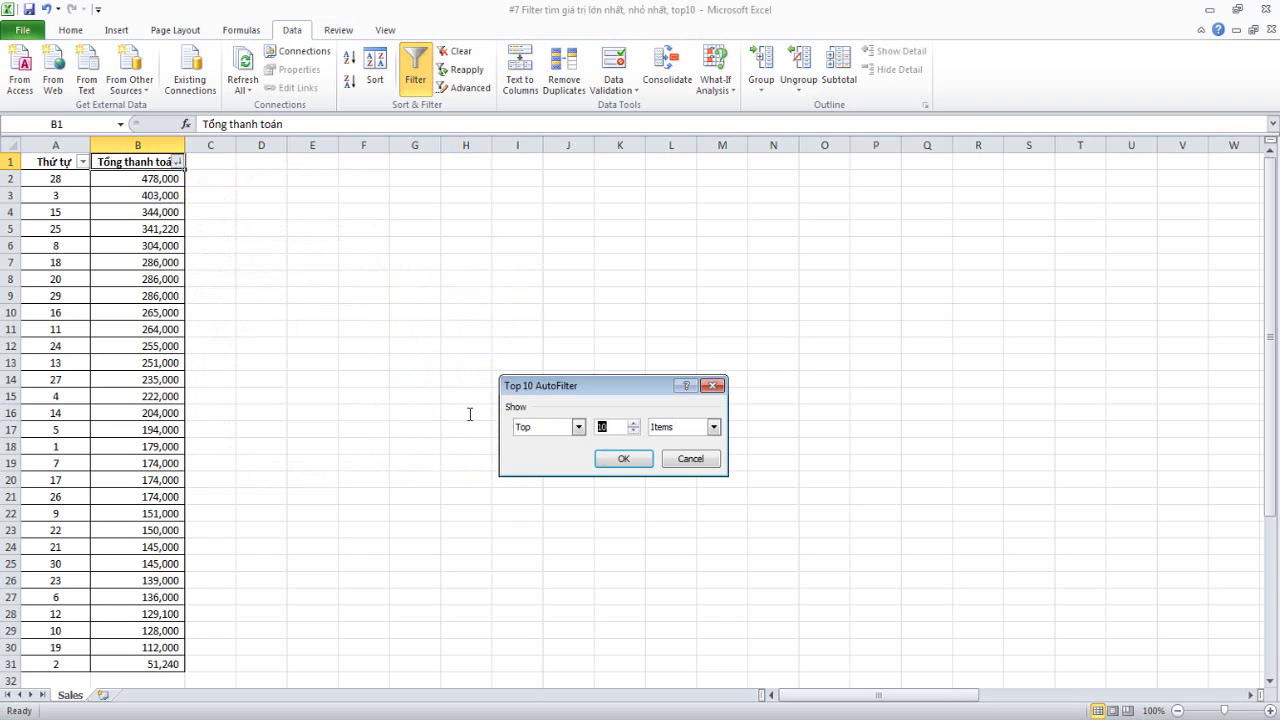
text(15)
click(622, 459)
drag(165, 182, 164, 414)
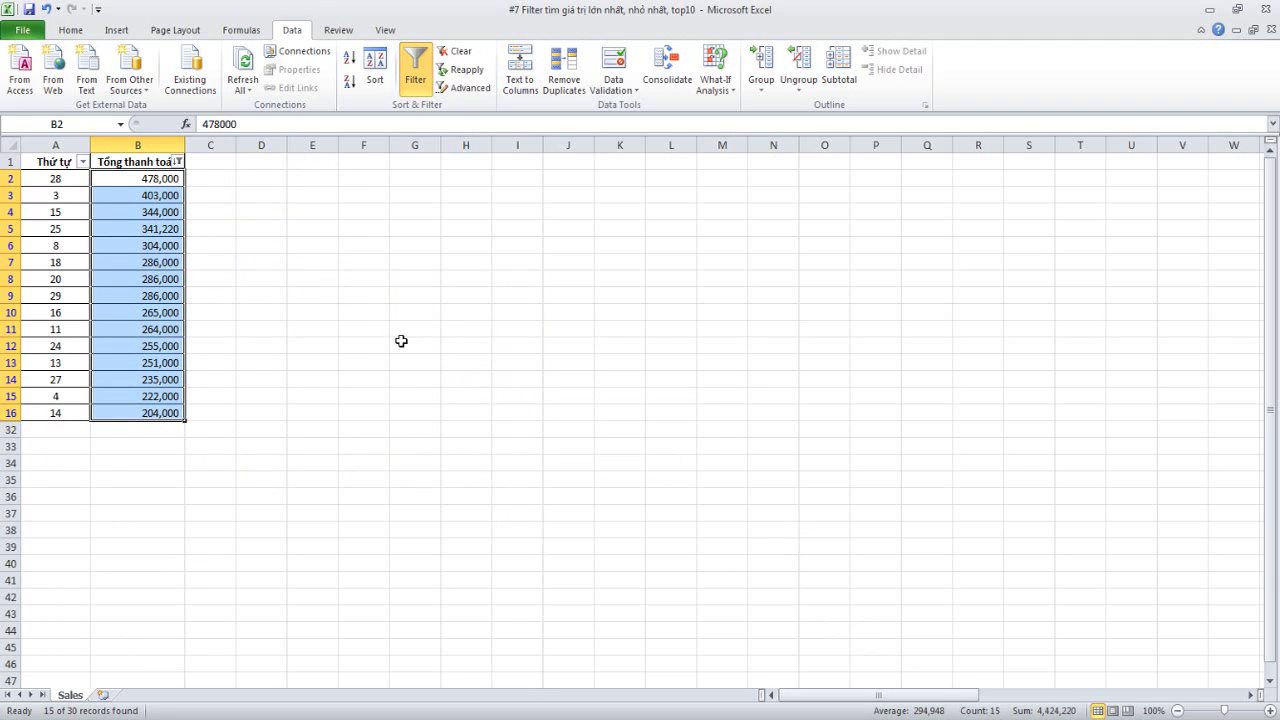
Change the Top filter count from 15 to 10
click(178, 161)
mouse_move(320, 275)
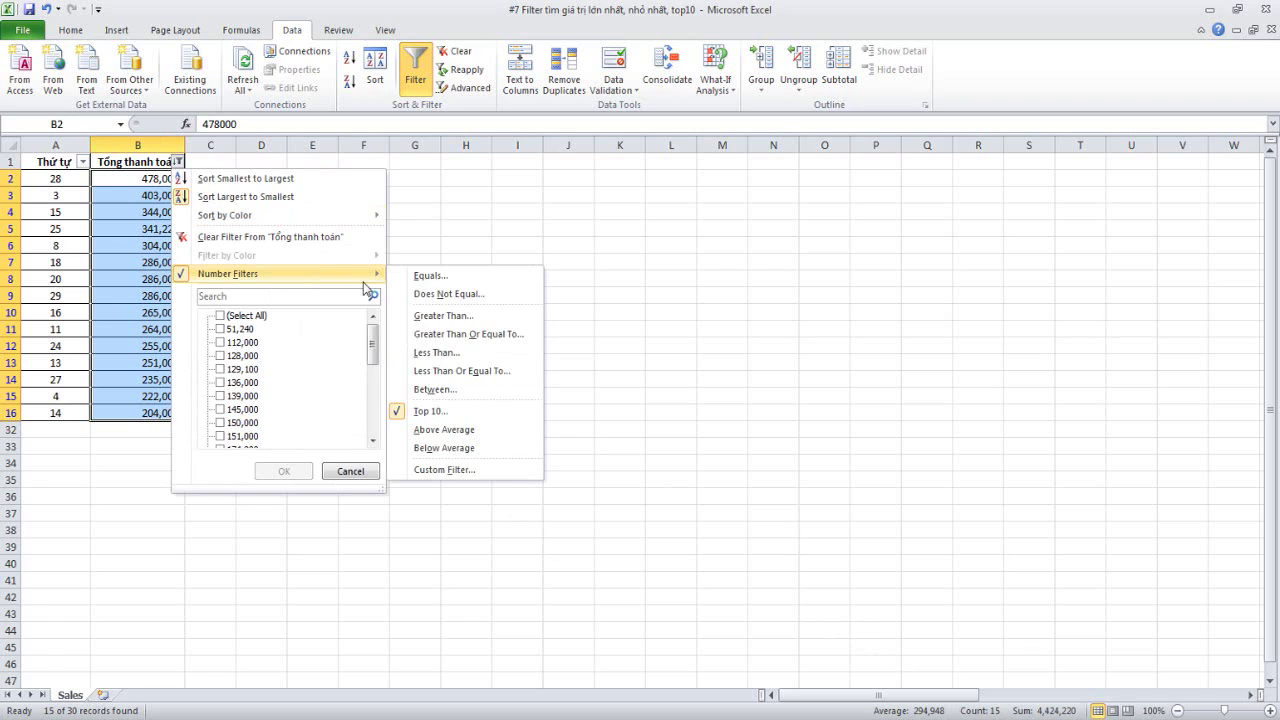
click(438, 410)
double_click(610, 426)
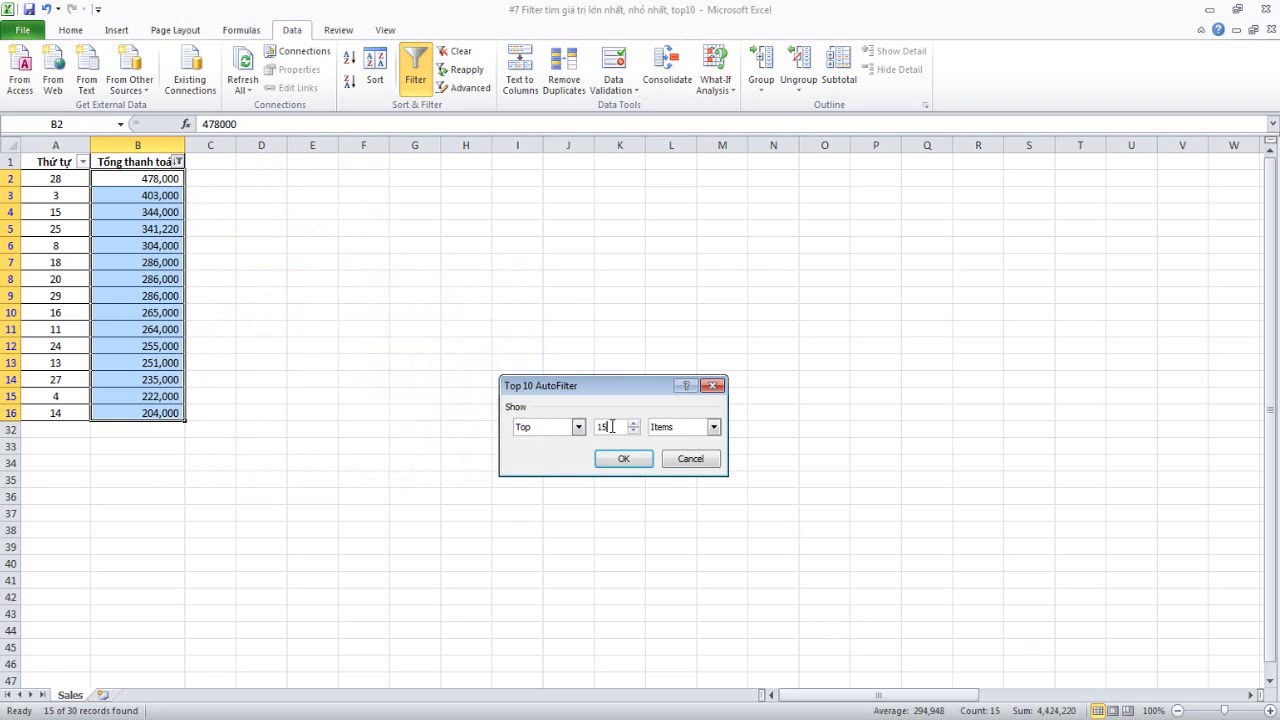
text(10)
click(617, 459)
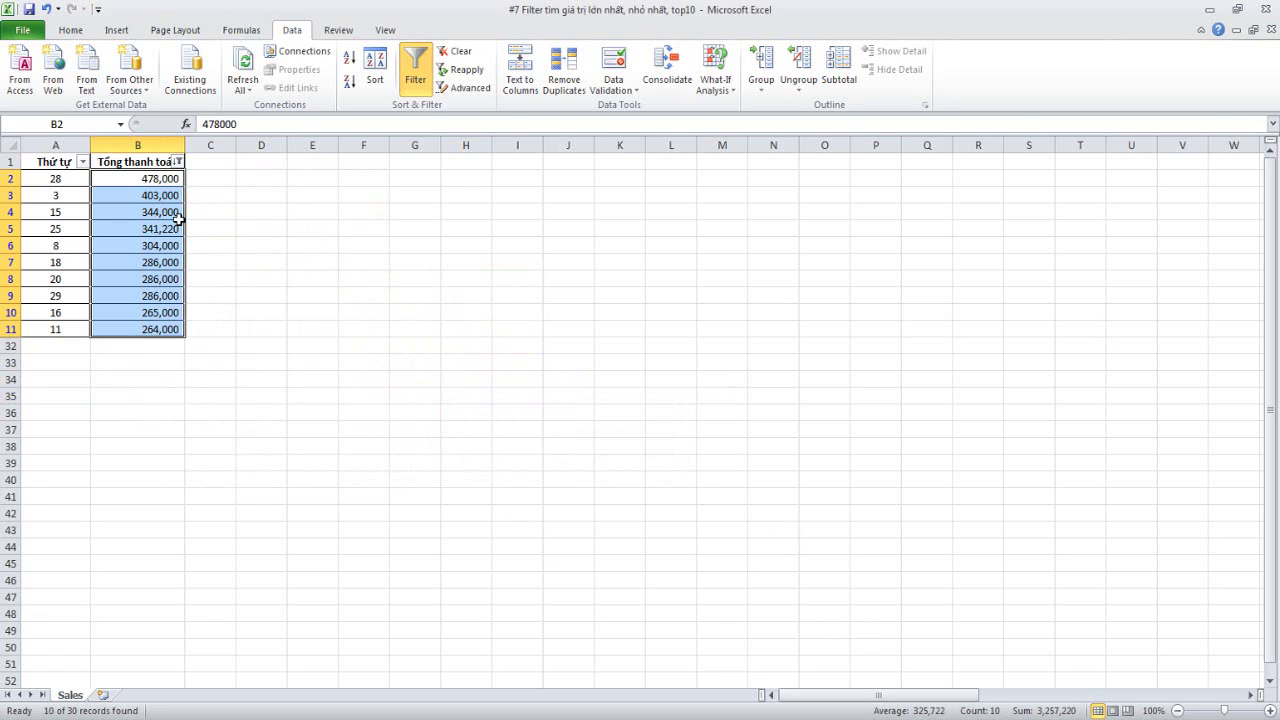
Filter Tổng thanh toán to greater than 150000 and check the smallest remaining payment in B22
click(178, 162)
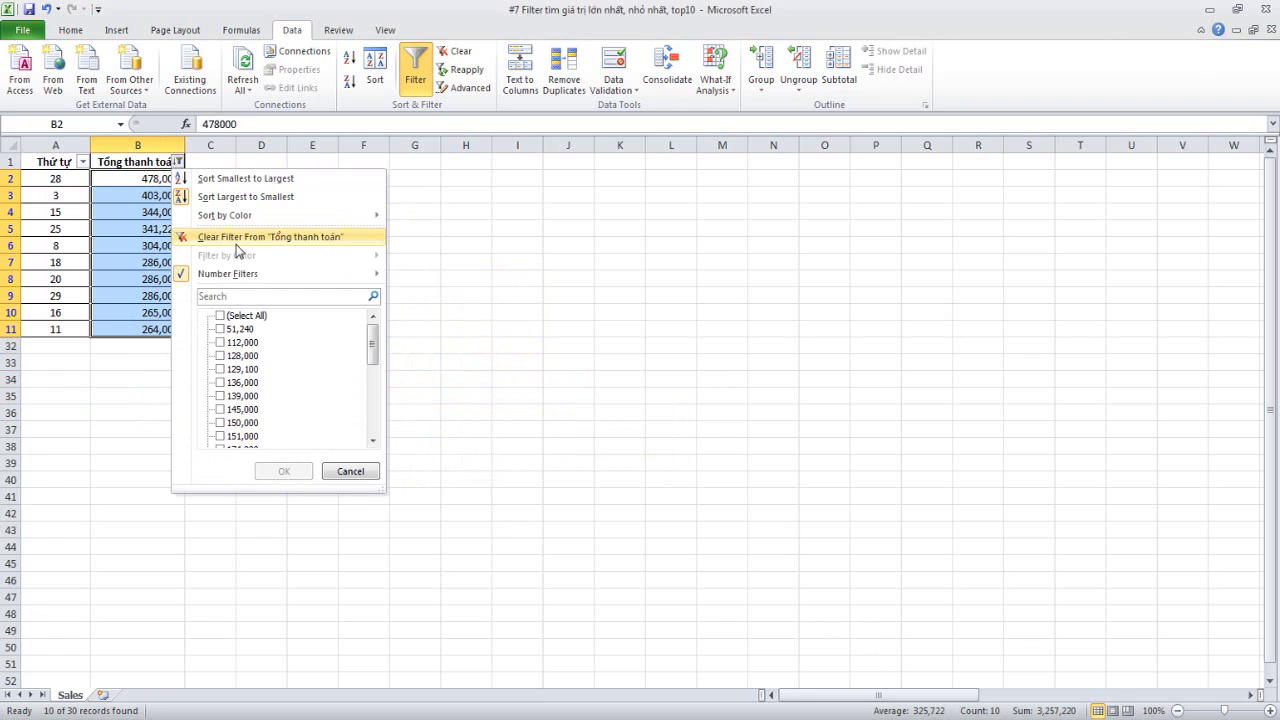
mouse_move(240, 275)
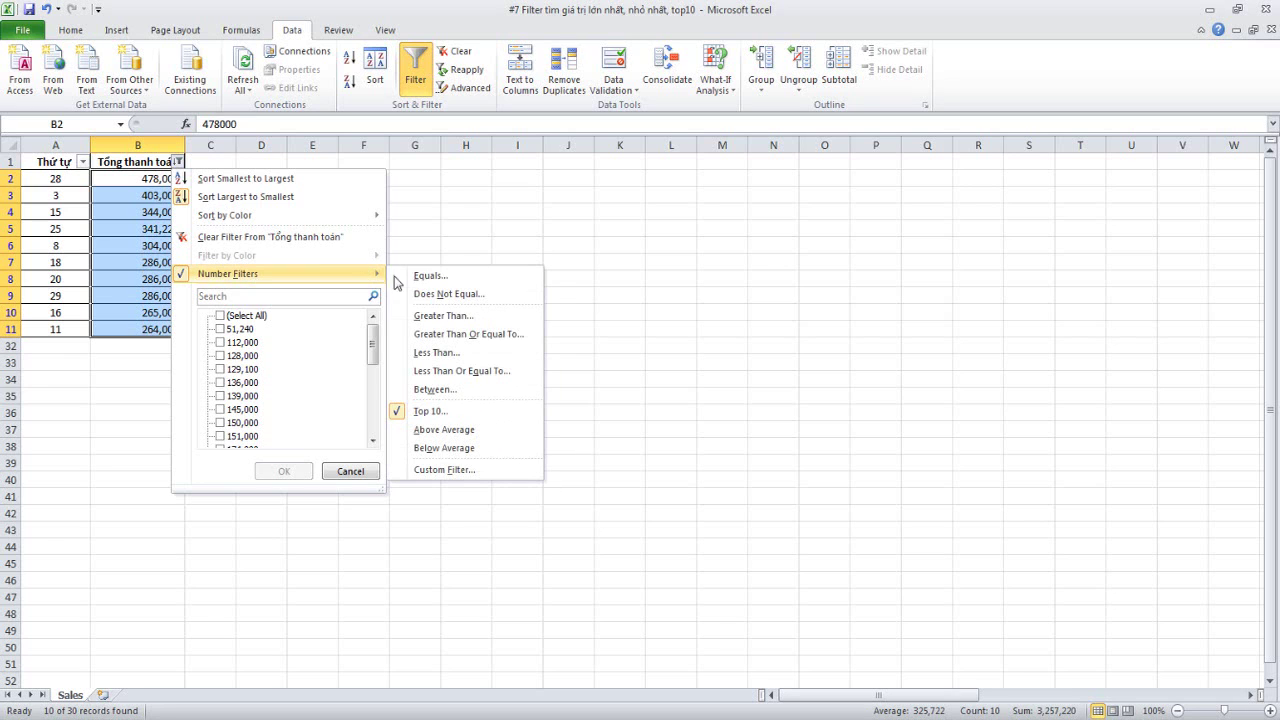
click(447, 318)
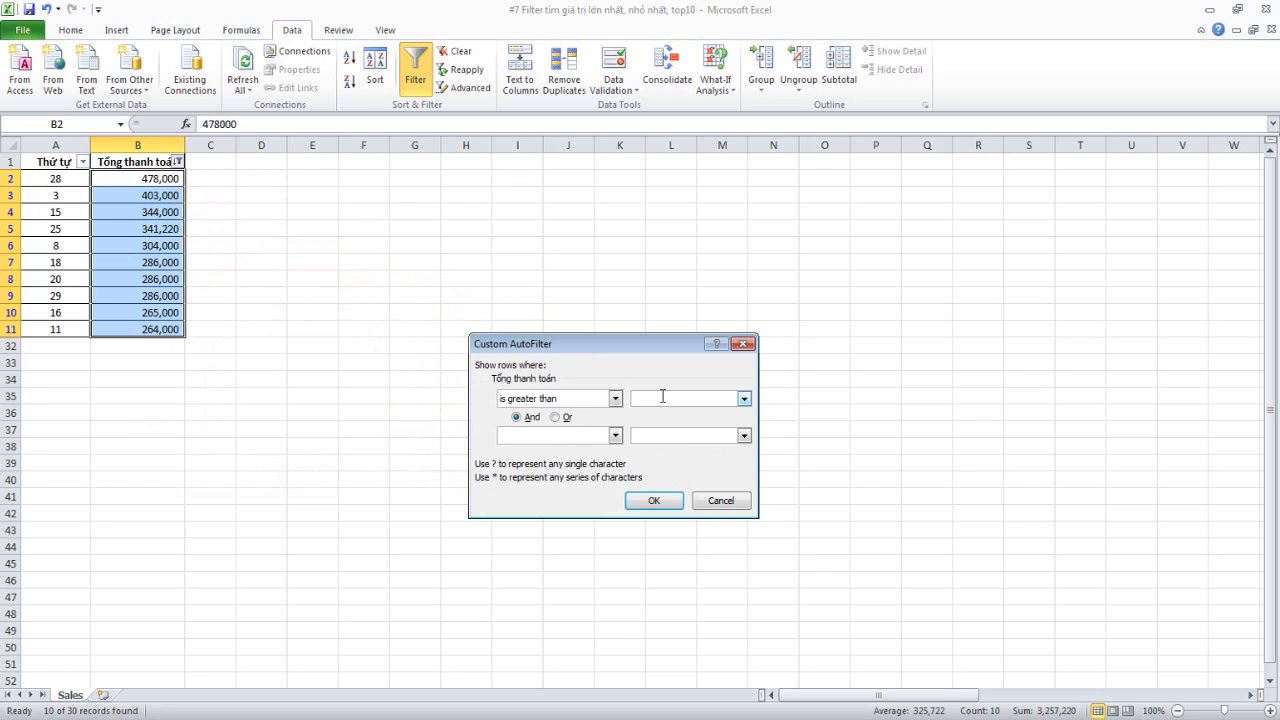
text(1500)
text(00)
click(651, 503)
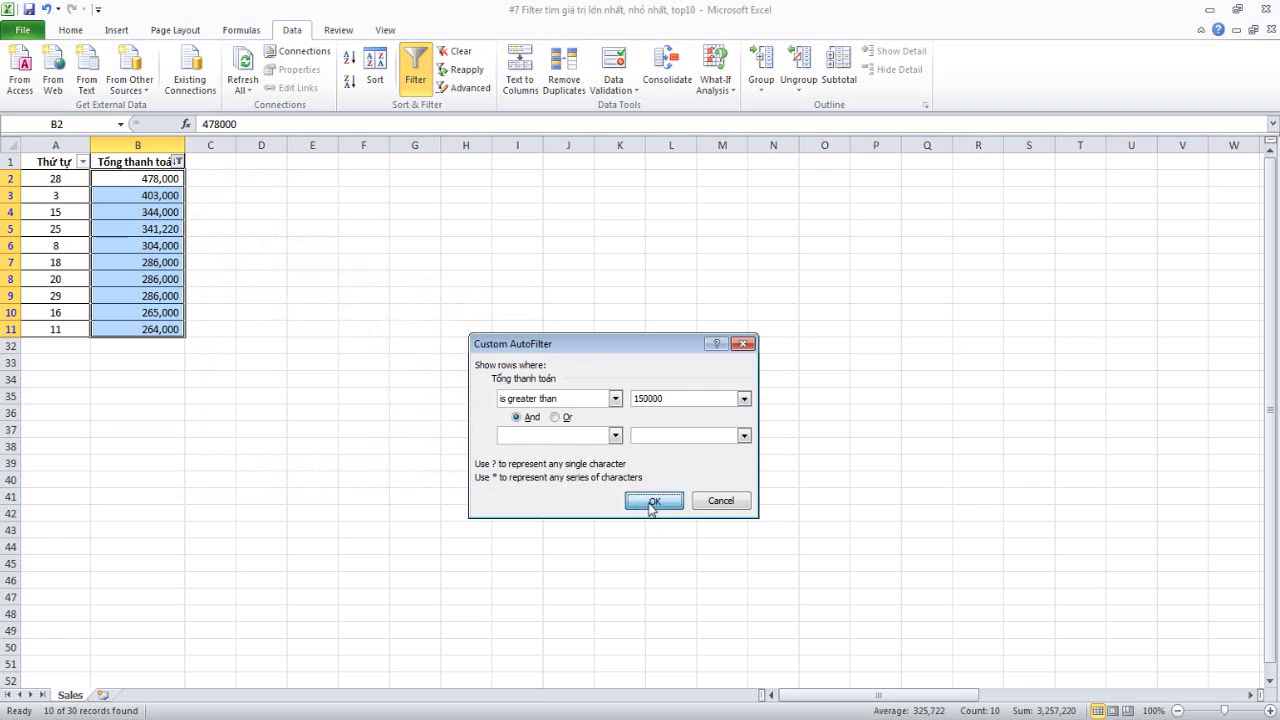
click(255, 491)
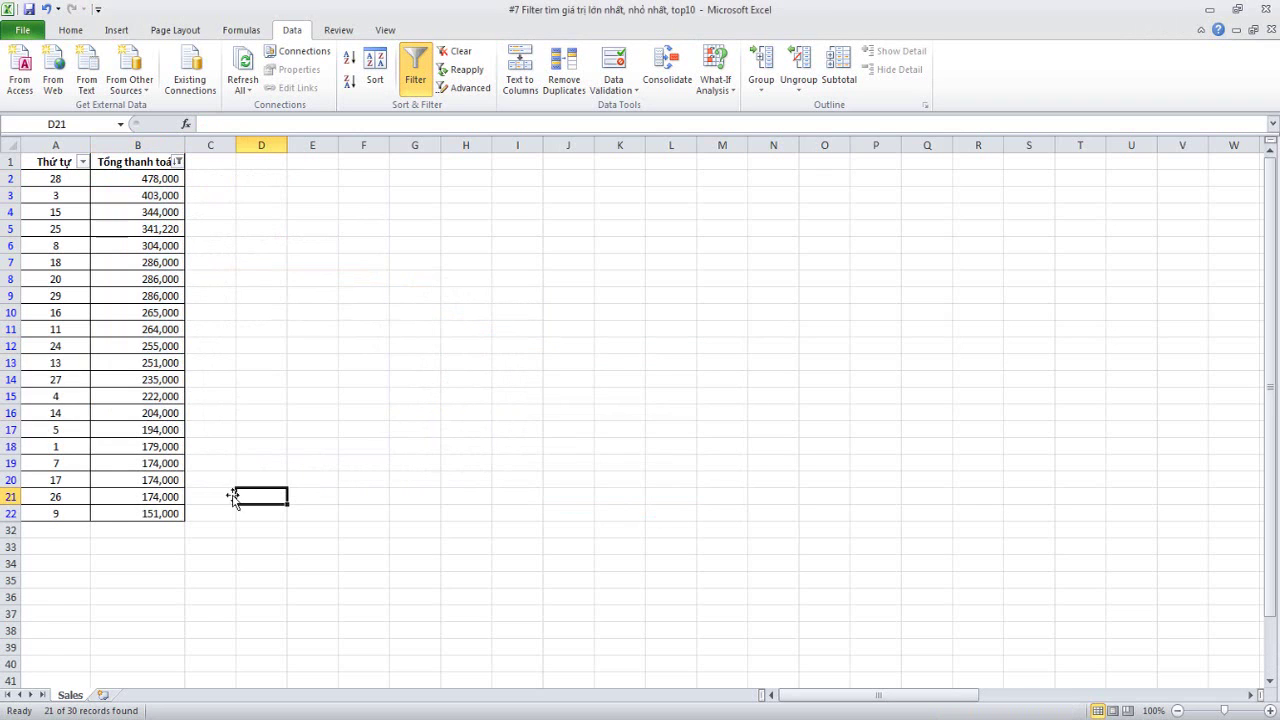
click(154, 515)
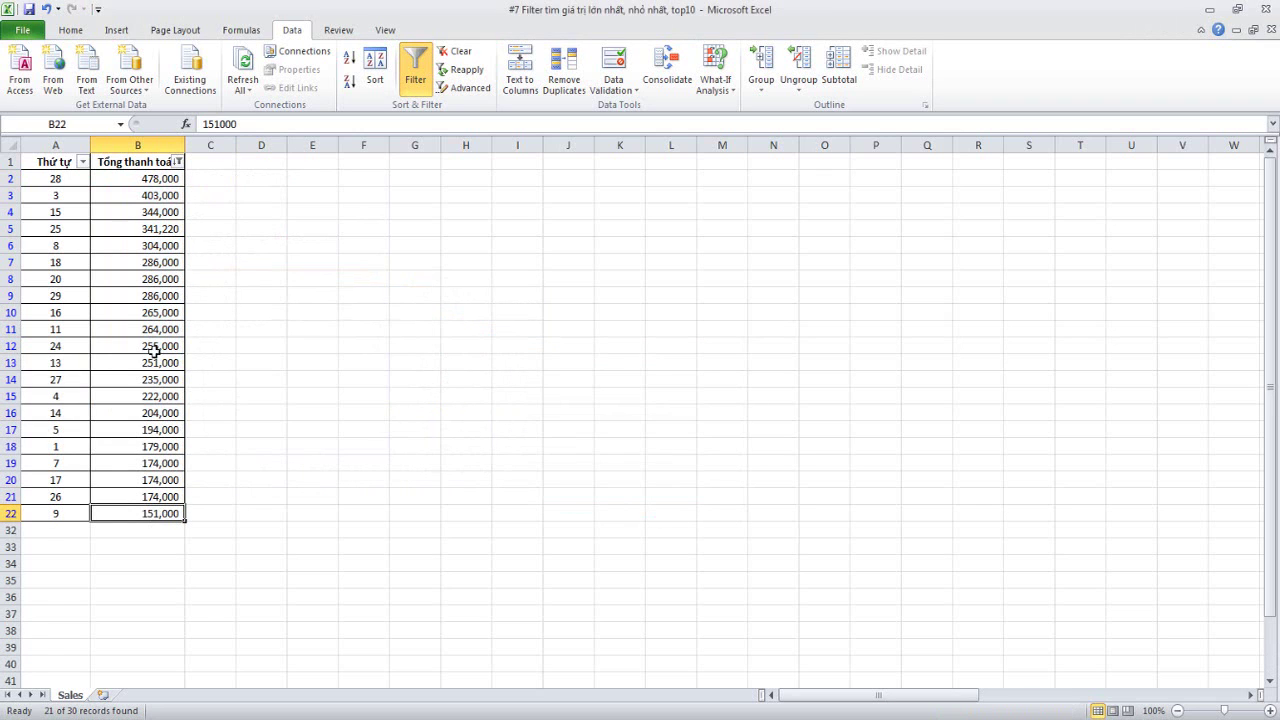
Change the Tổng thanh toán filter to greater than or equal to 150000
click(160, 180)
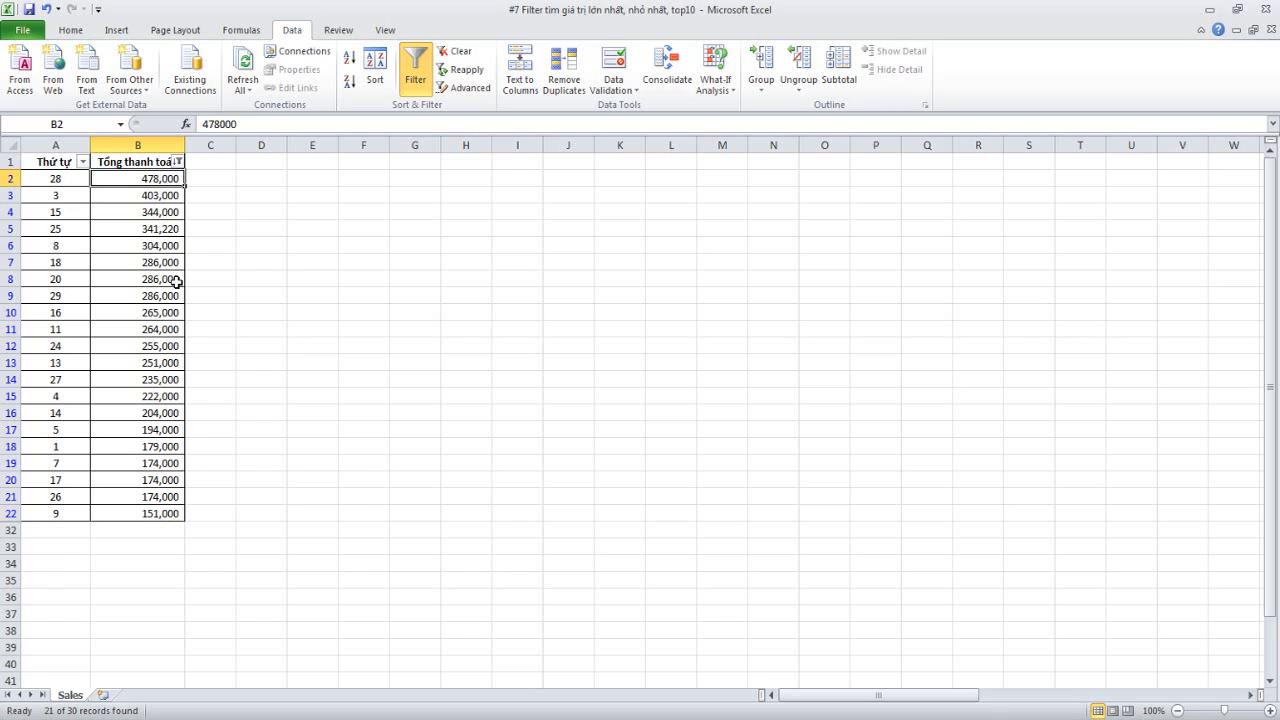
click(180, 162)
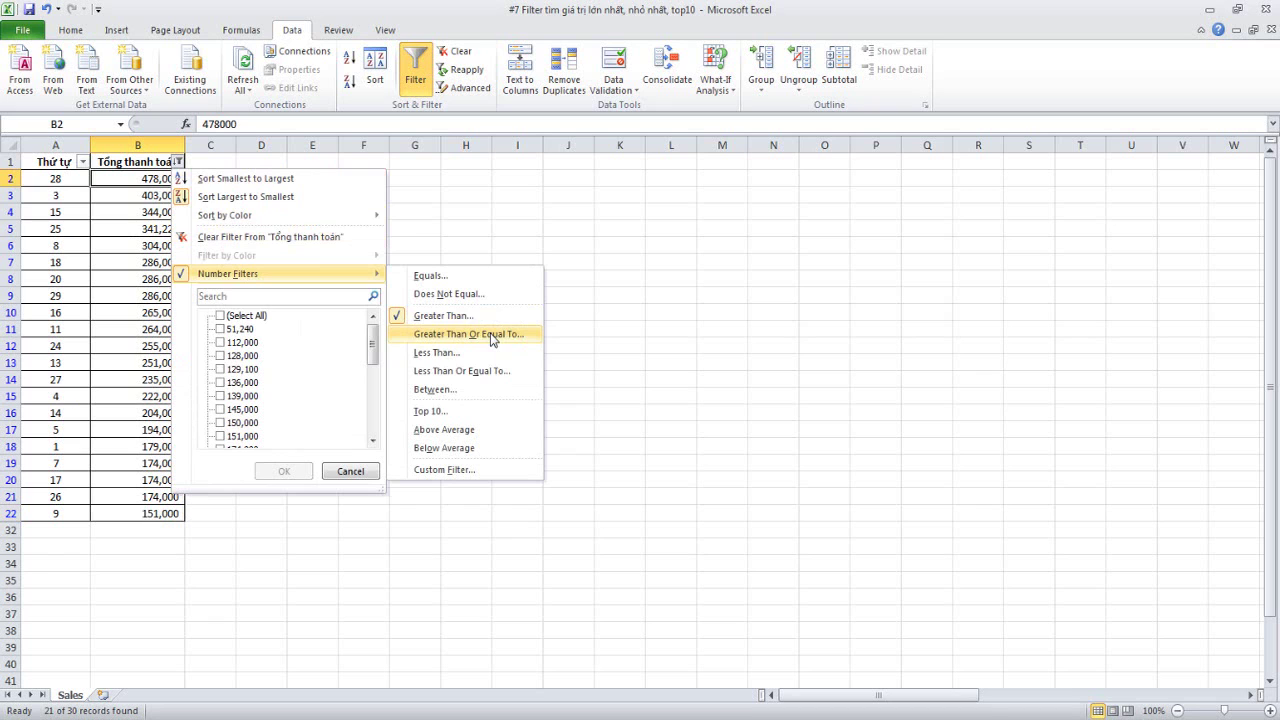
click(488, 339)
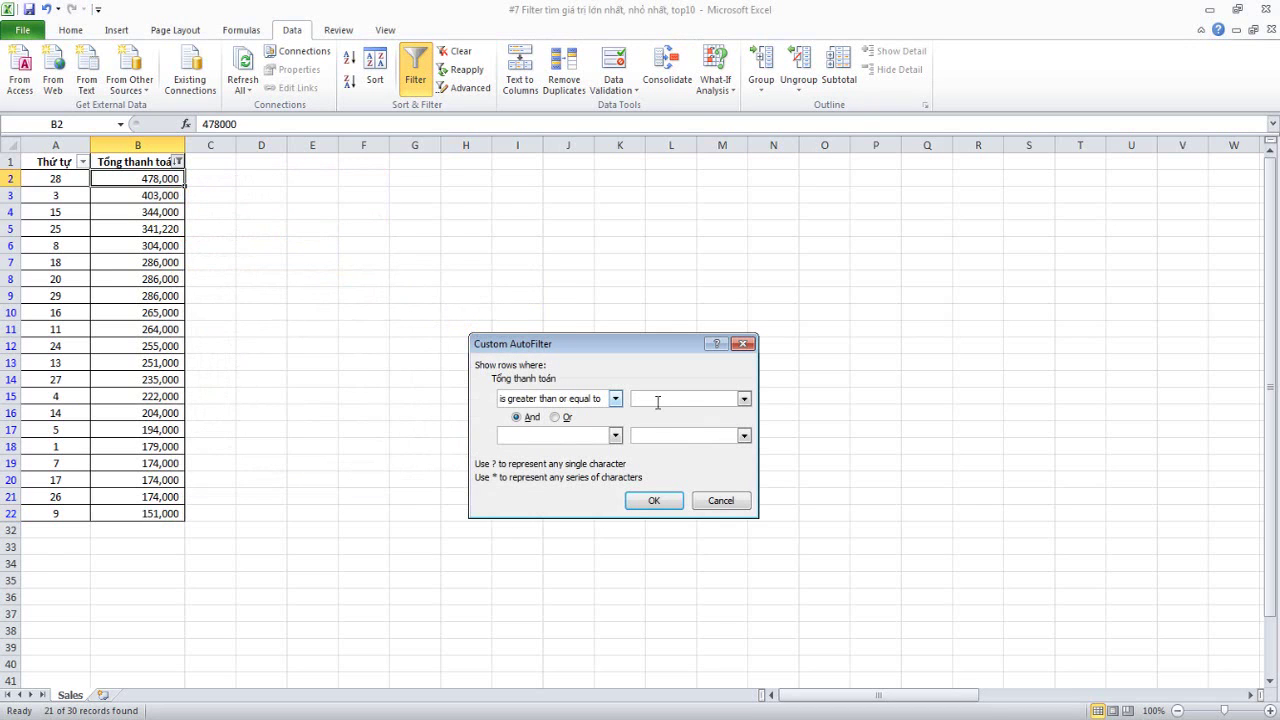
text(150)
text(000)
click(650, 501)
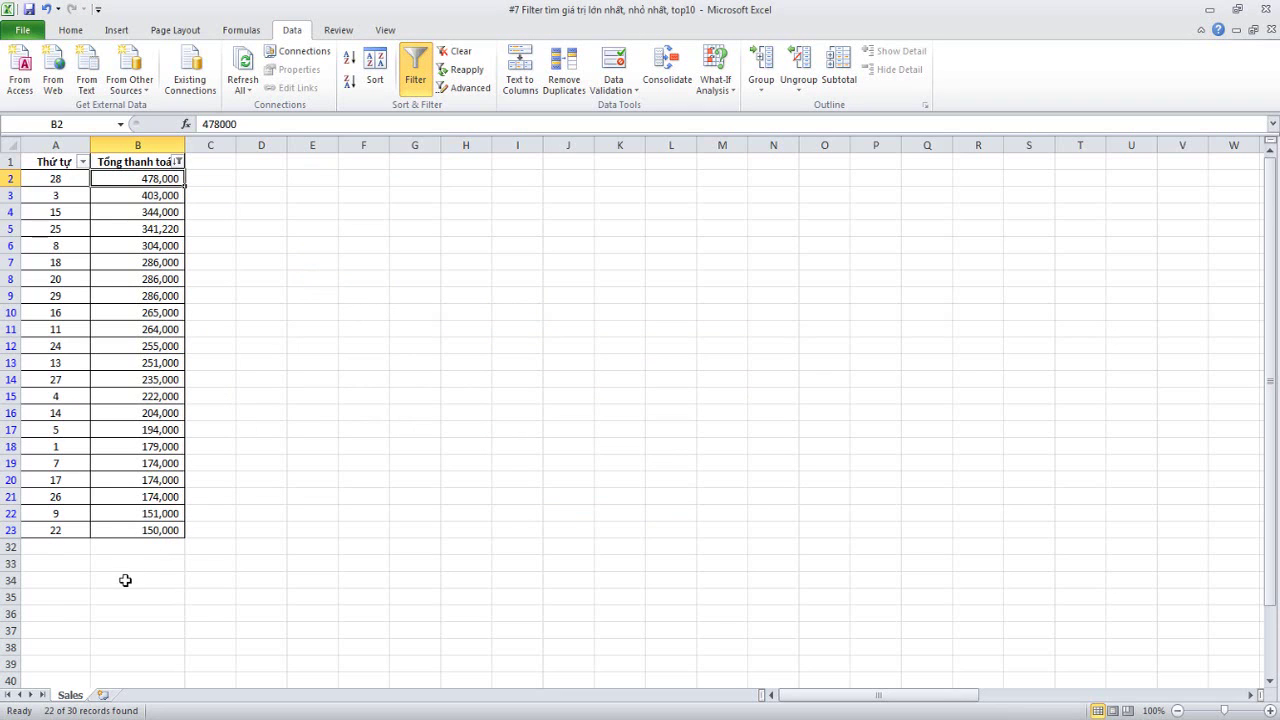
Select the 22 visible totals down to the new 150,000 row to review them
click(163, 530)
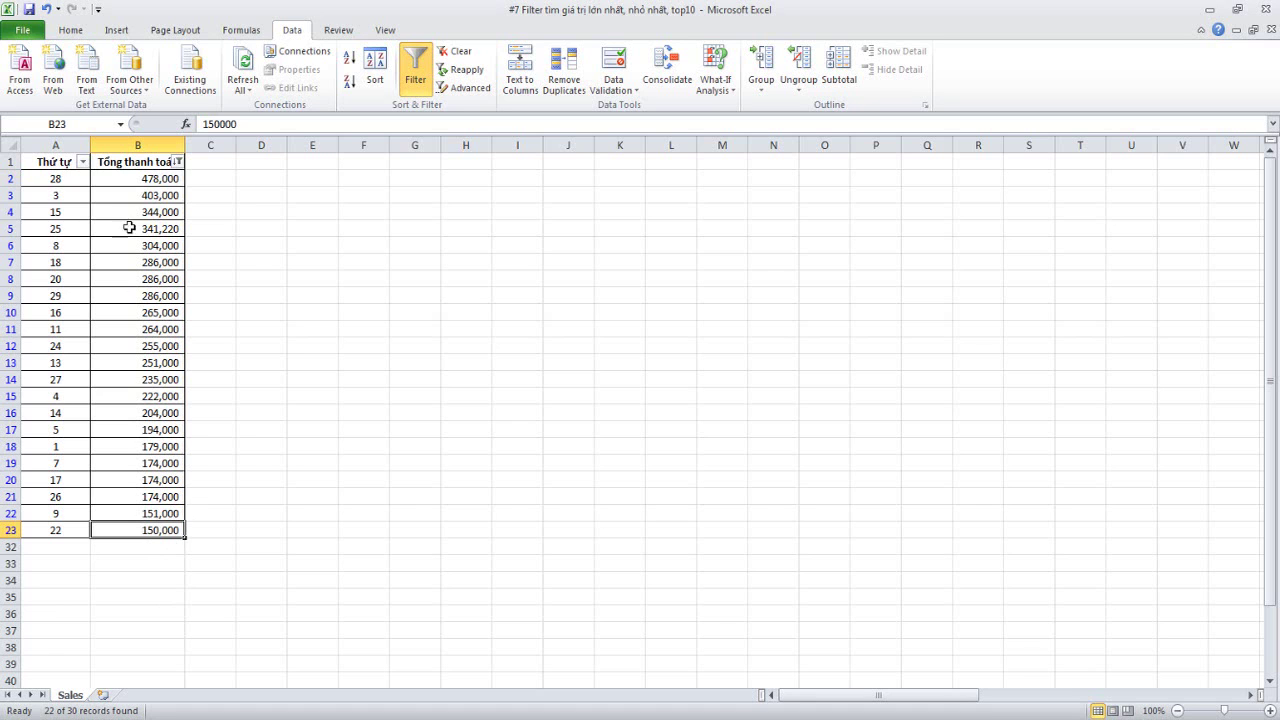
drag(143, 180, 153, 530)
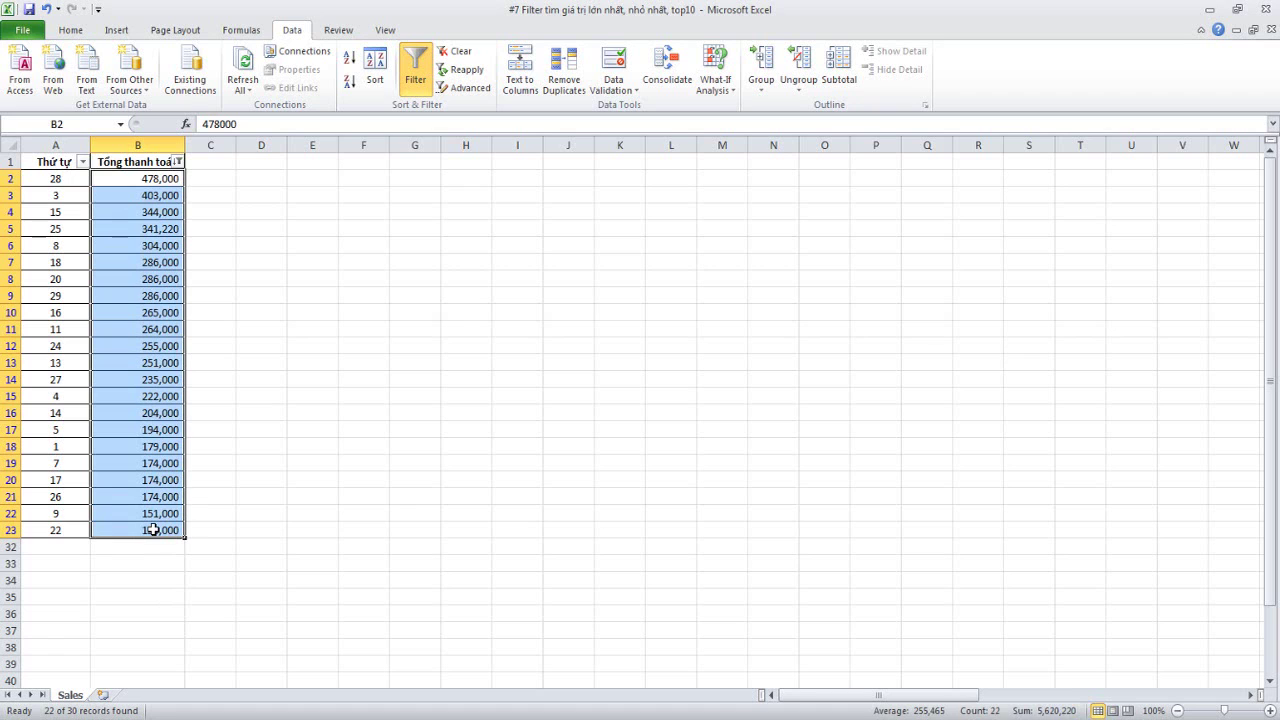
click(153, 530)
click(161, 513)
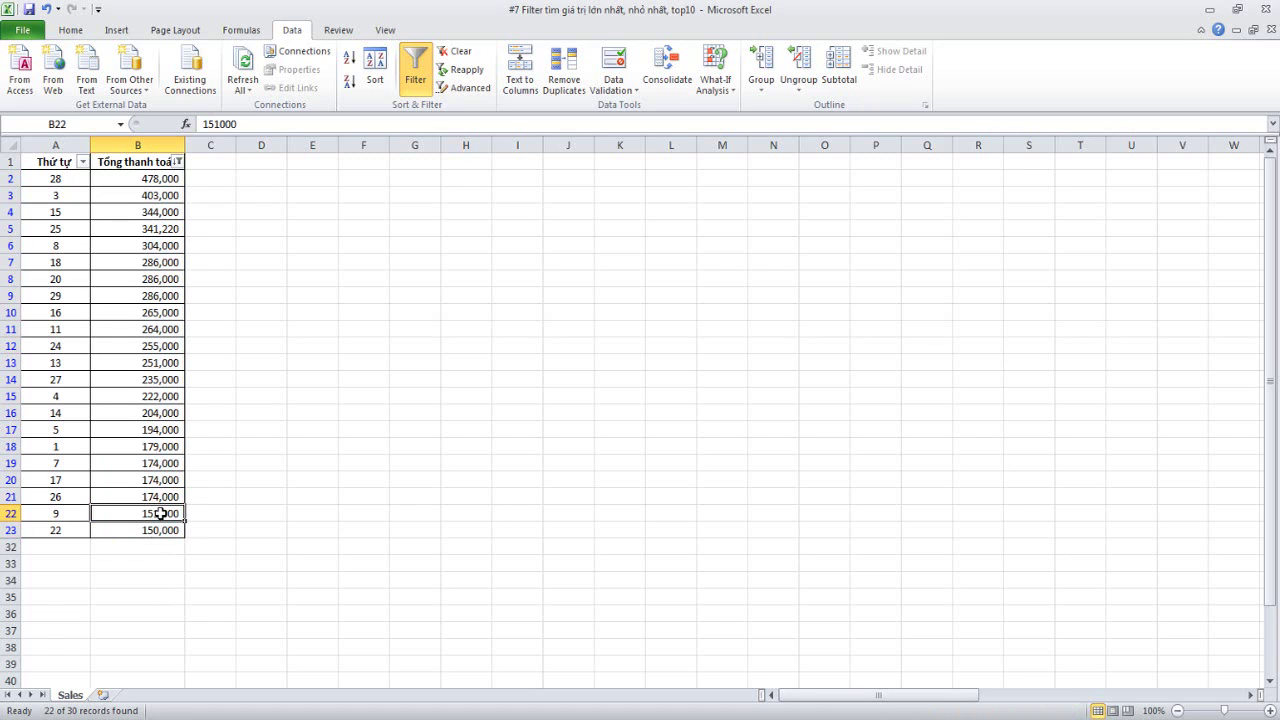
Filter Tổng thanh toán to values less than 200000
click(178, 162)
mouse_move(227, 276)
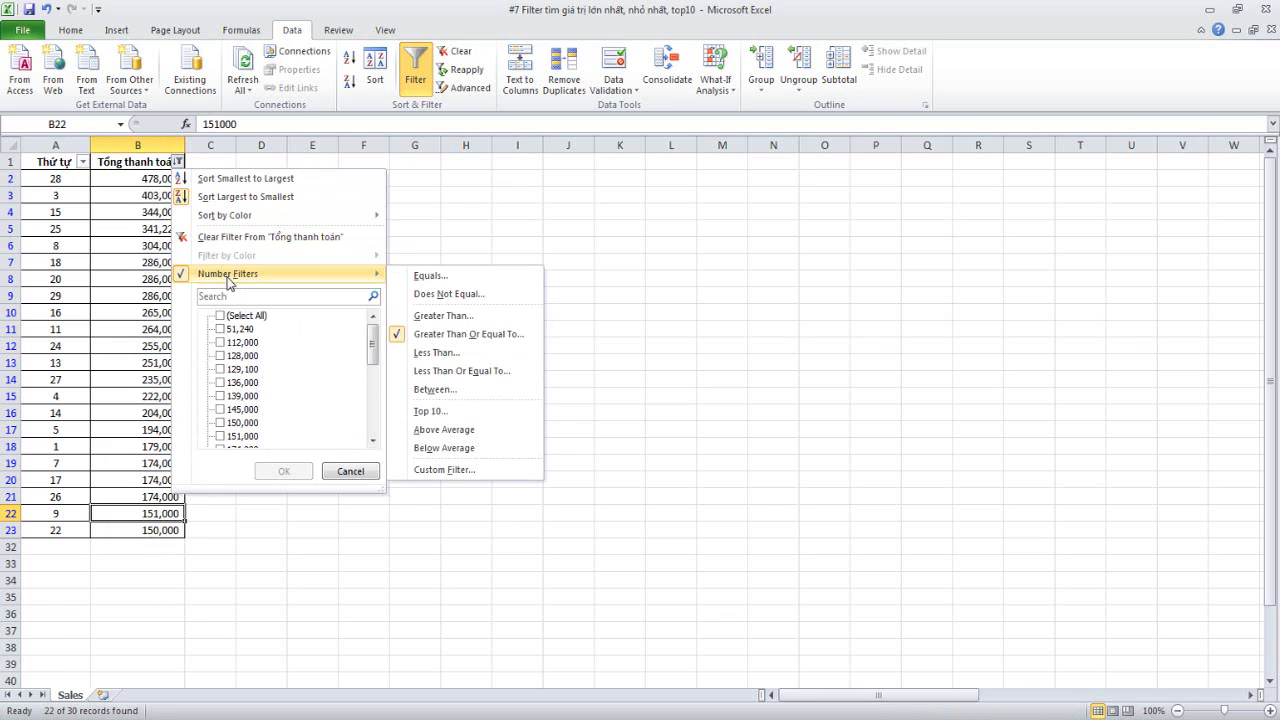
click(451, 356)
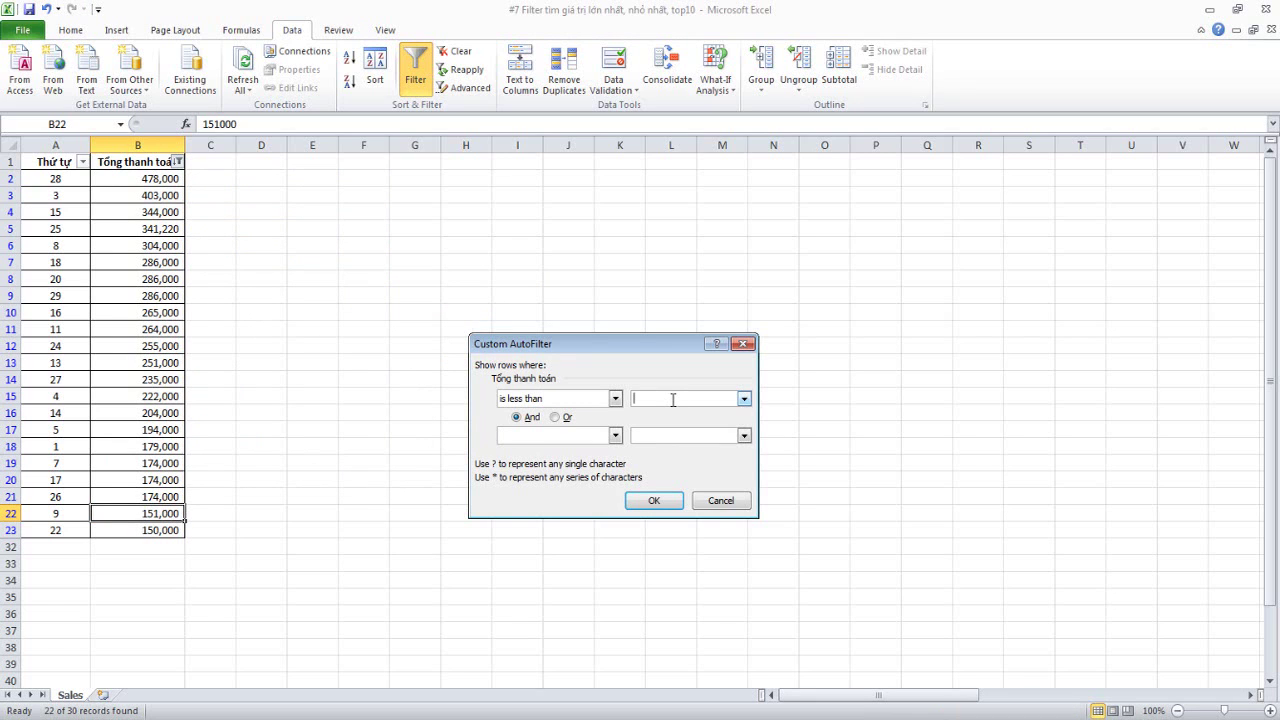
text(20000)
text(0)
click(654, 500)
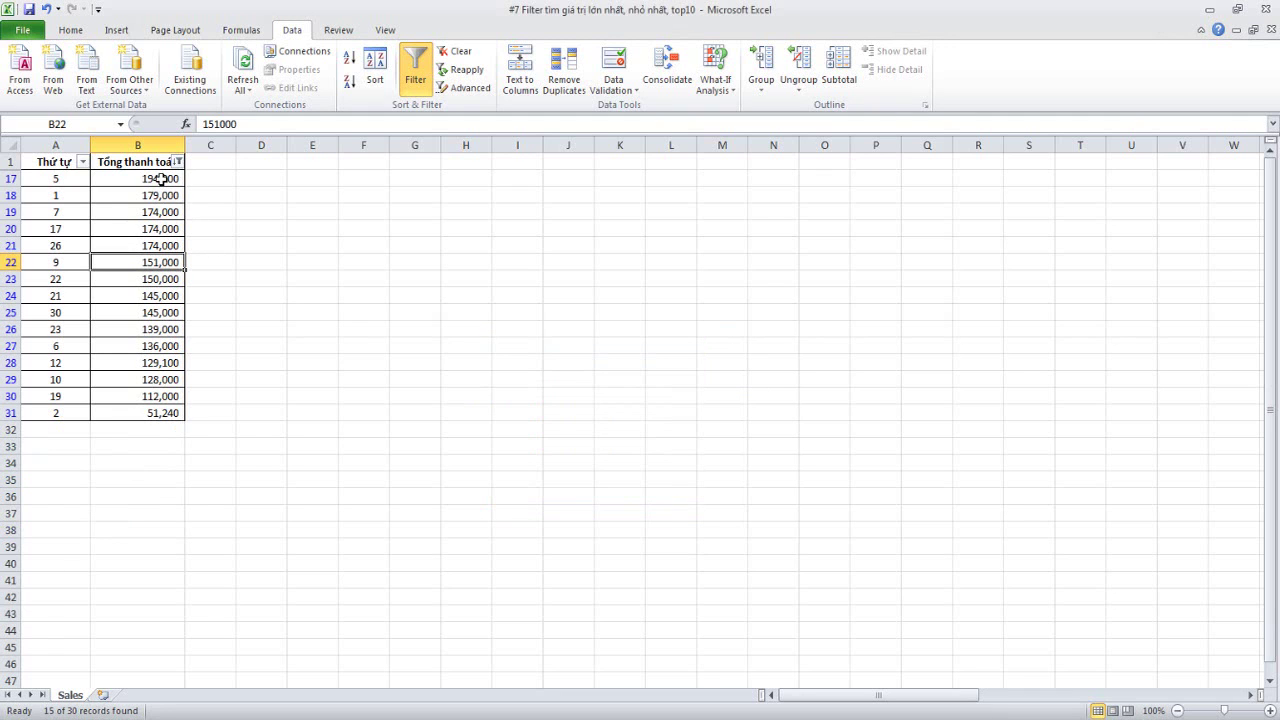
Select the 15 remaining totals, 194,000 down to 51,240, to review them
drag(161, 179, 165, 410)
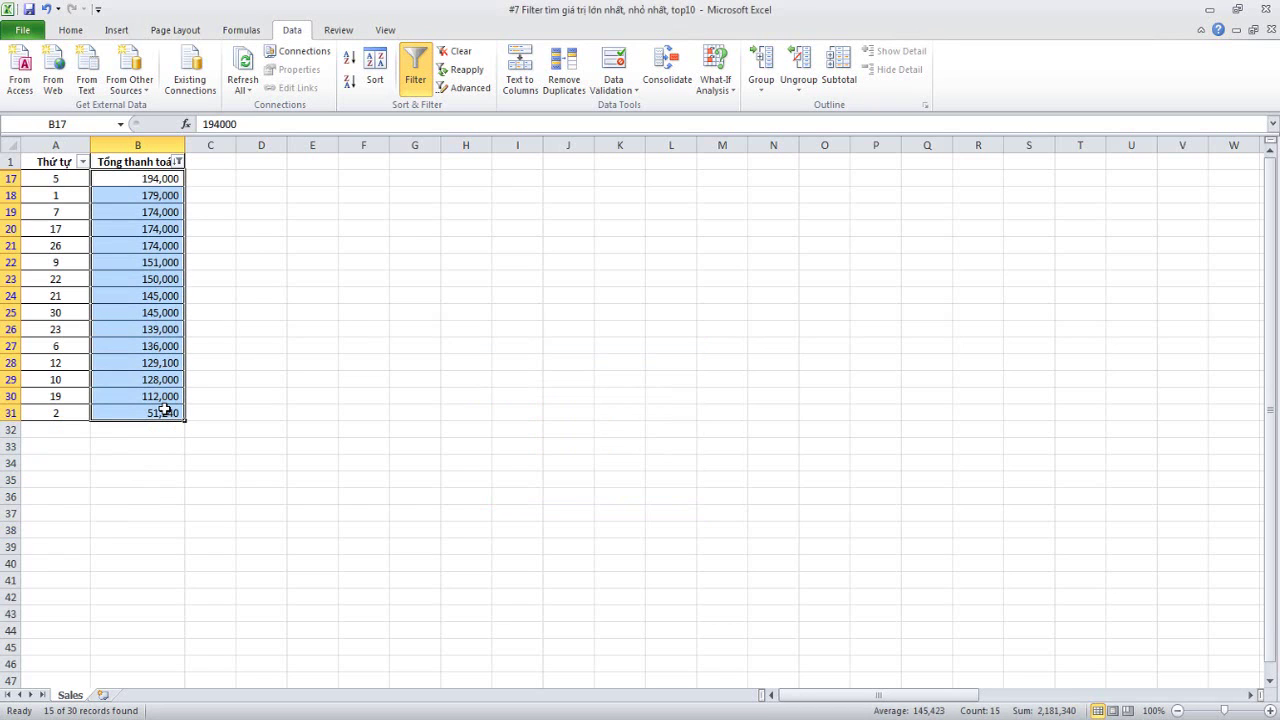
click(178, 161)
mouse_move(219, 283)
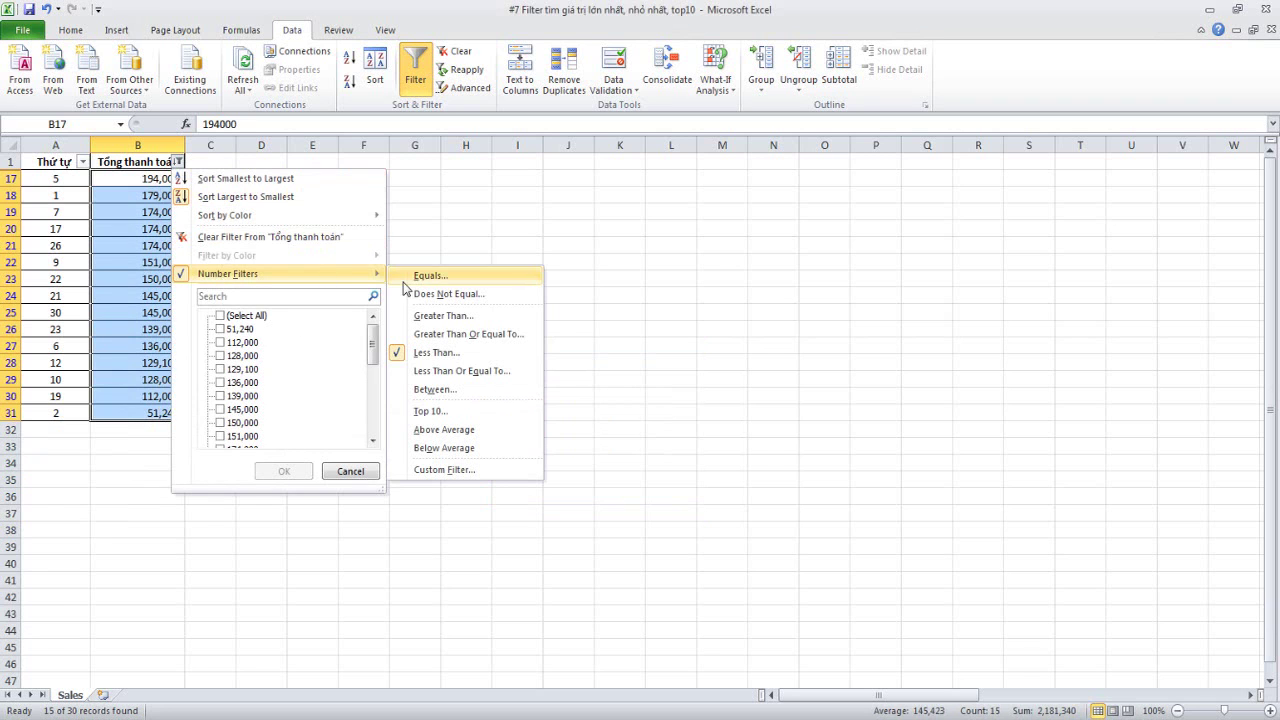
Change the filter to less than or equal to 200000
click(455, 372)
text(20)
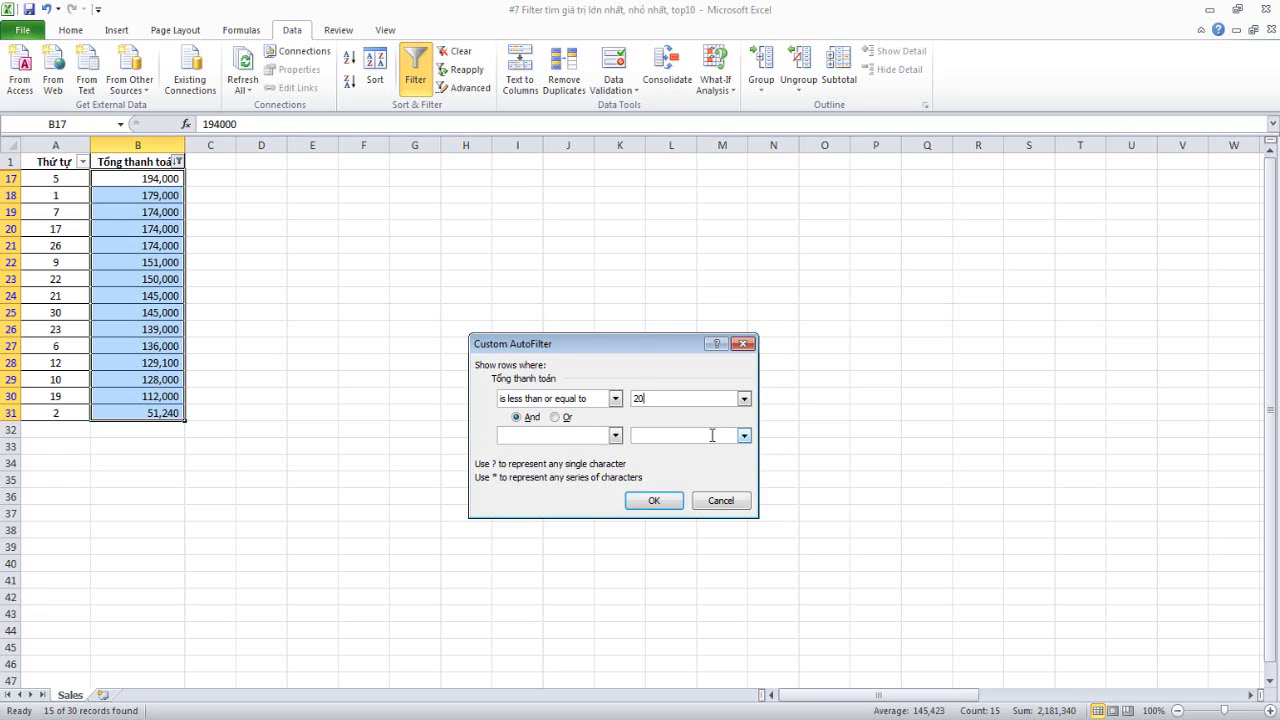
text(0000)
click(660, 503)
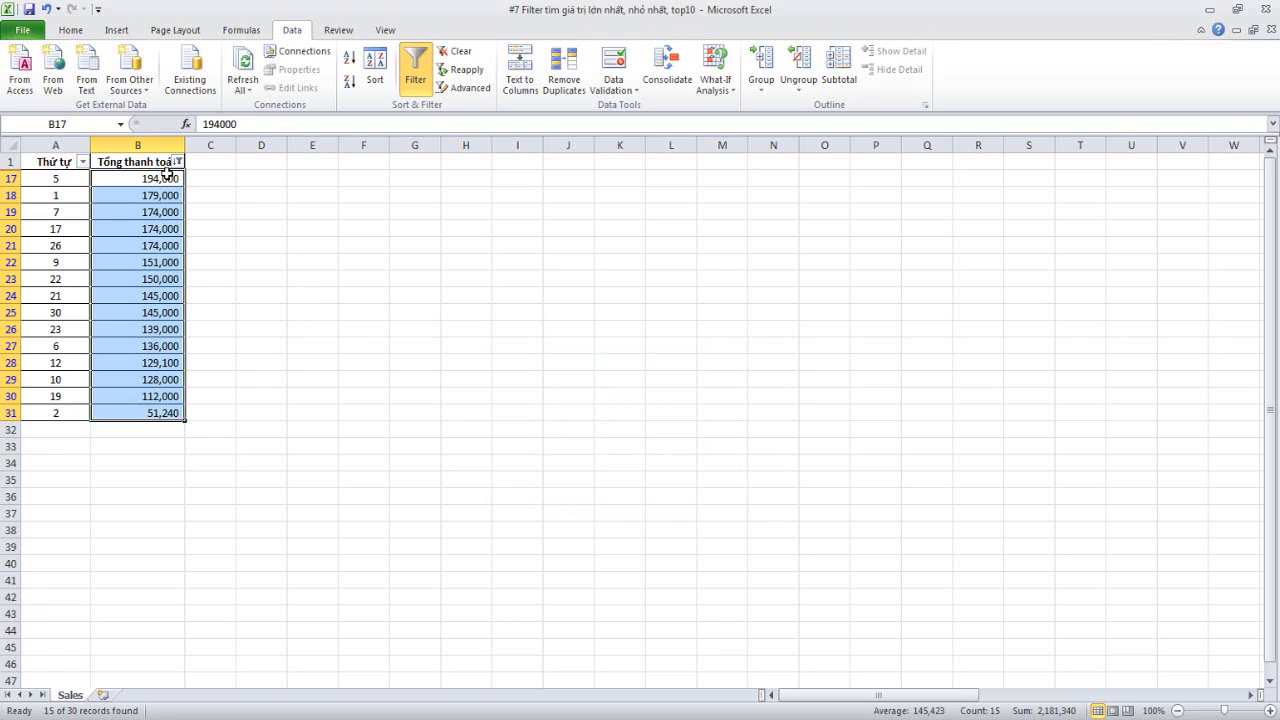
Compare the 15 filtered totals and check the filter options without changing them
mouse_move(167, 179)
mouse_down()
mouse_move(161, 427)
mouse_move(161, 408)
mouse_up()
click(155, 177)
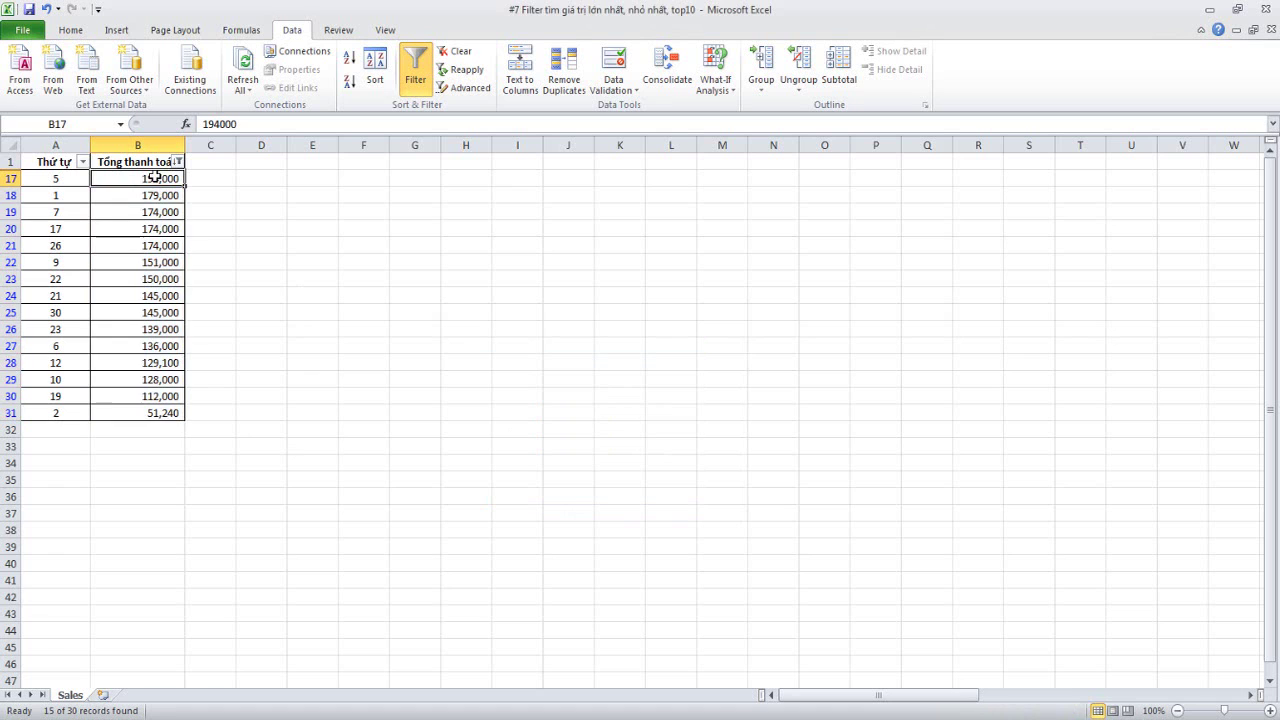
click(165, 278)
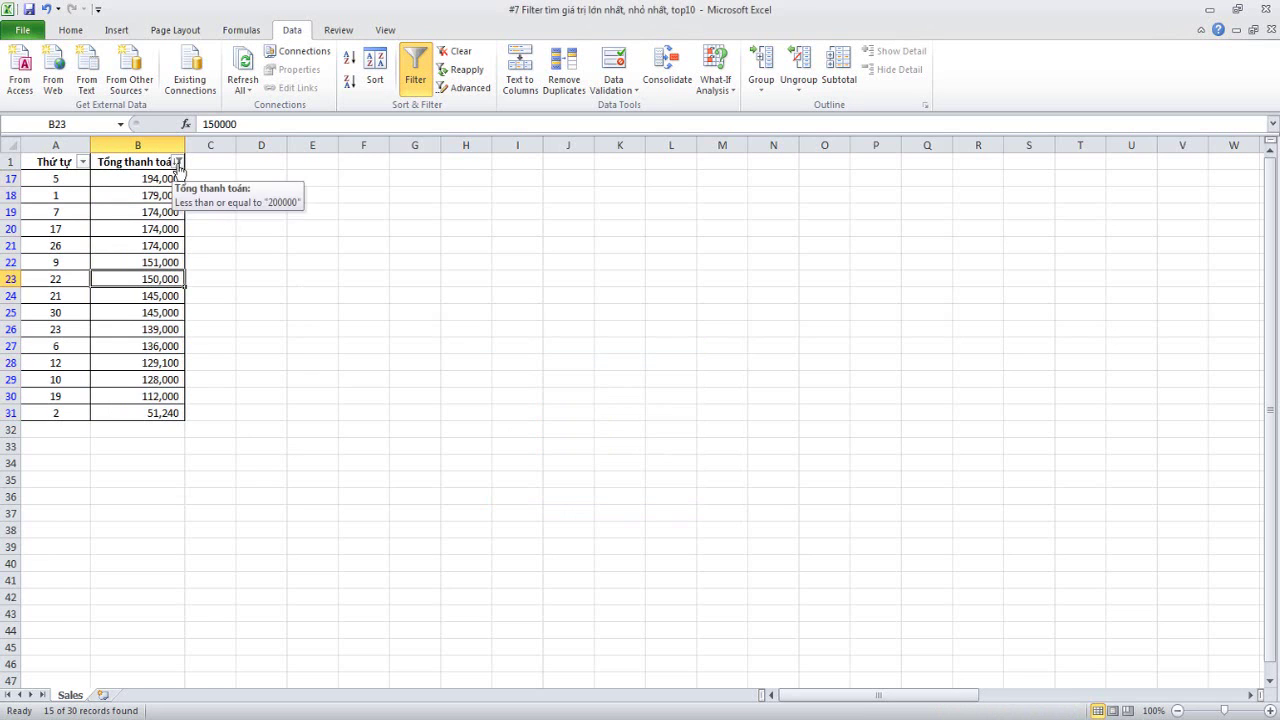
click(179, 162)
click(150, 194)
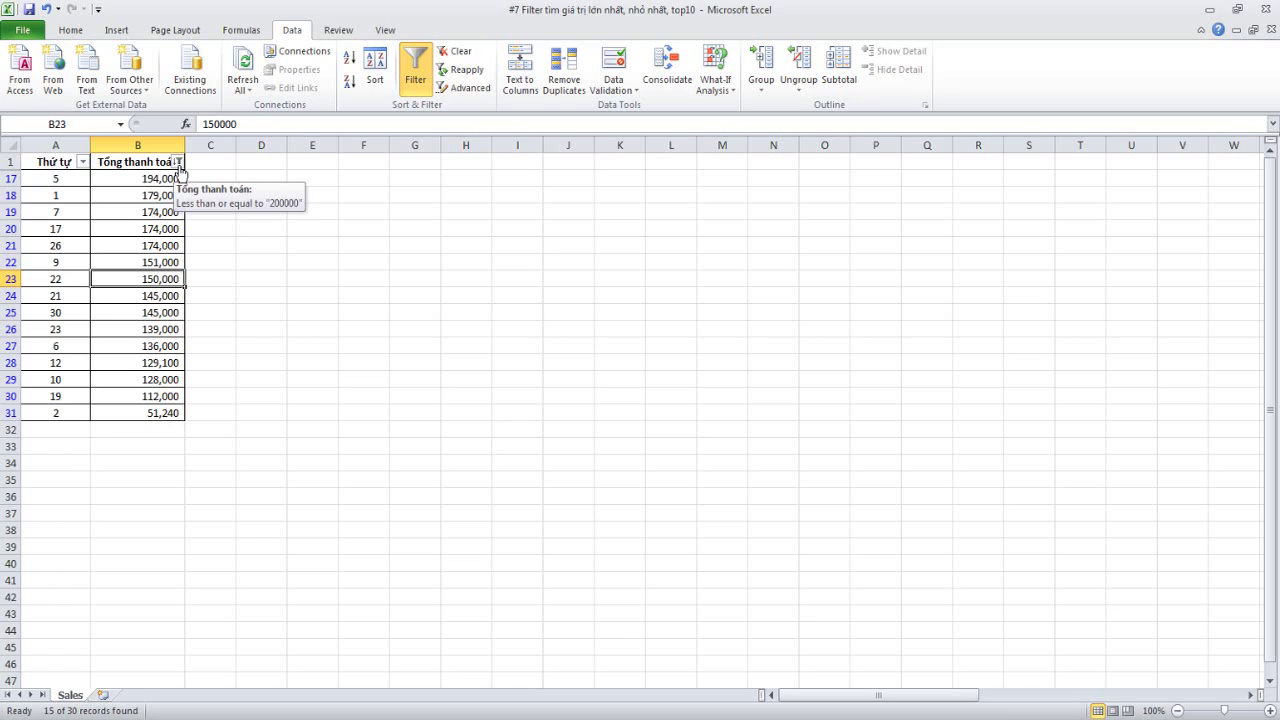
click(178, 162)
Apply a Between filter on Tổng thanh toán from 174000 to 320000
mouse_move(330, 276)
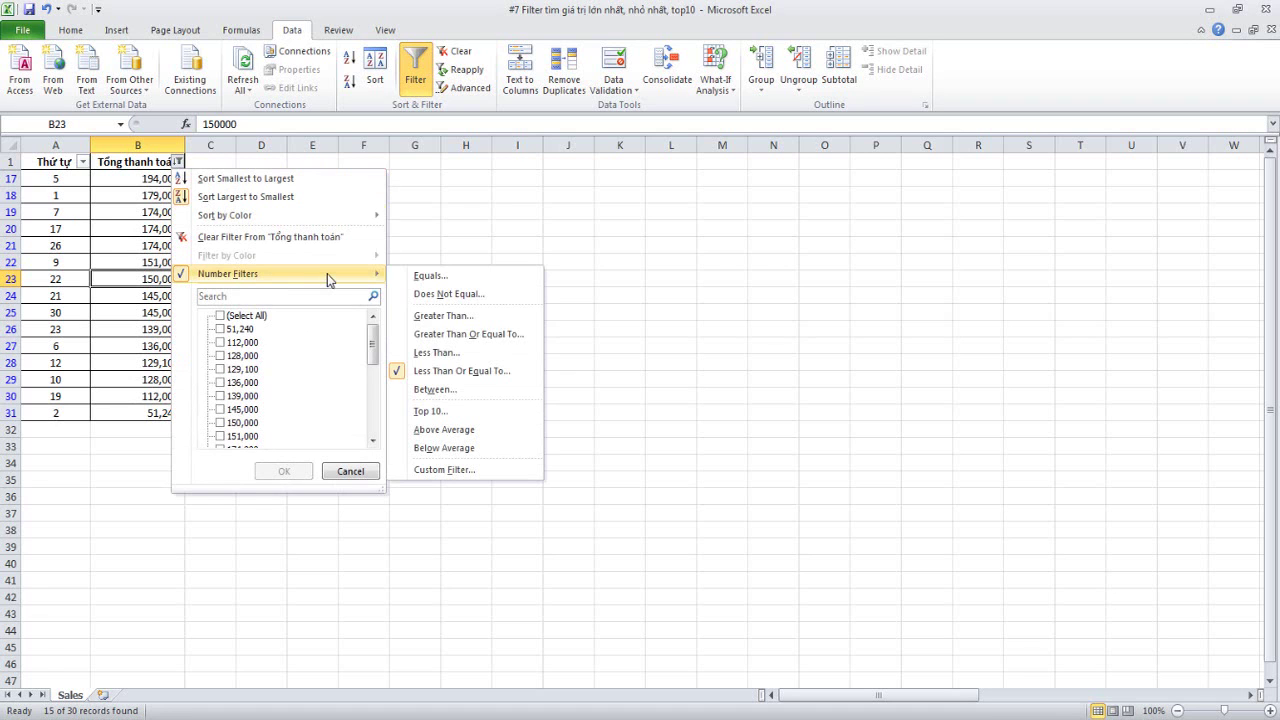
click(437, 390)
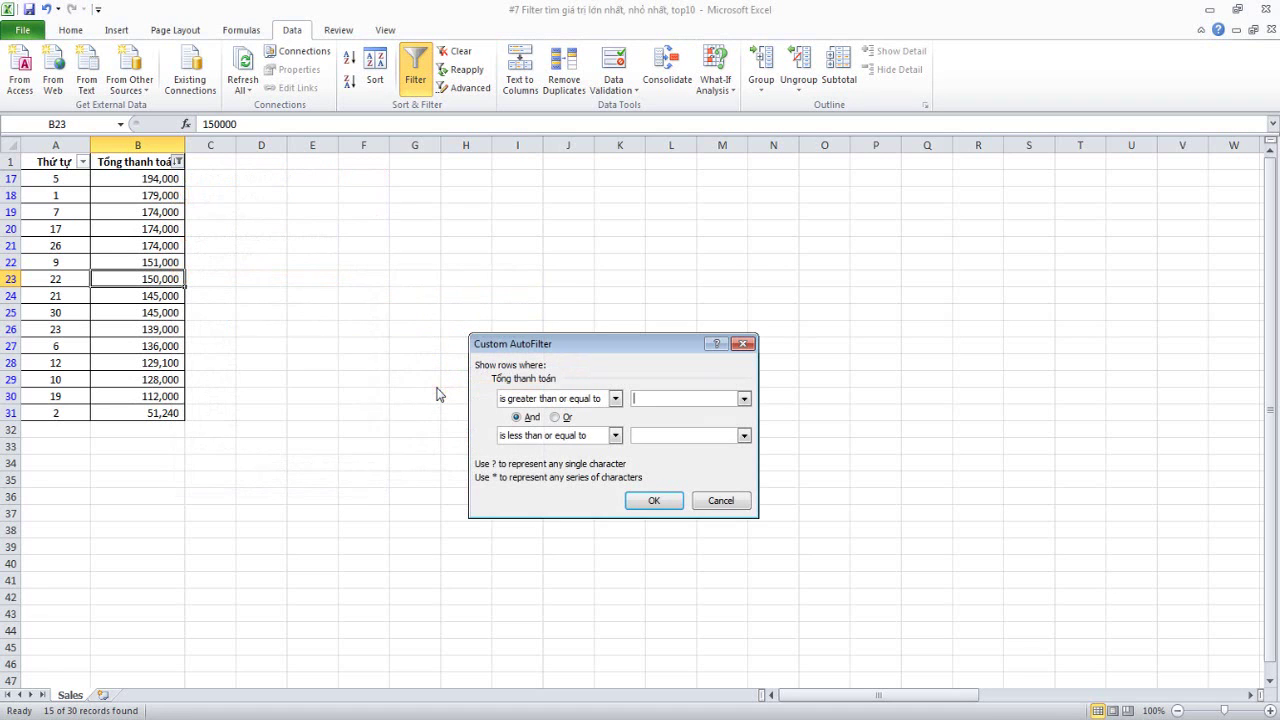
click(663, 401)
text(17)
text(4)
text(00)
text(0)
text(32)
text(0000)
click(655, 502)
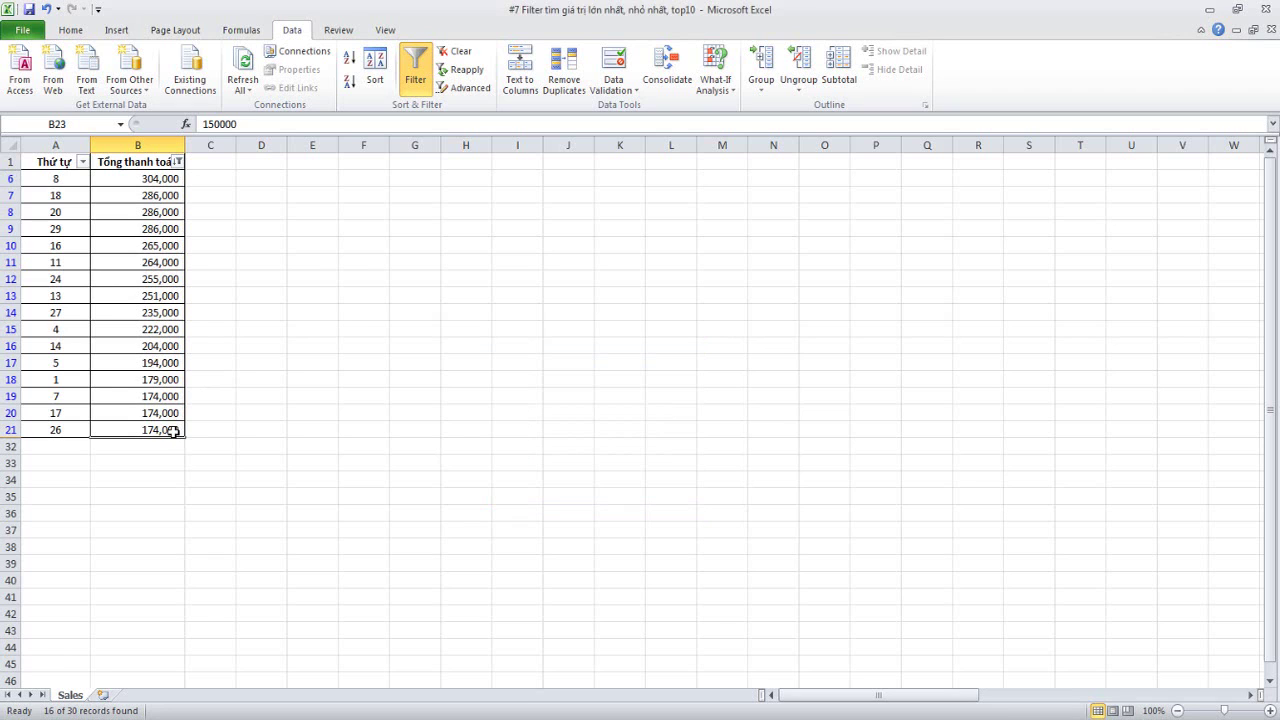
Inspect the 16 filtered totals, 174,000 to 304,000, selecting them to see their sum
click(172, 431)
click(172, 413)
click(172, 397)
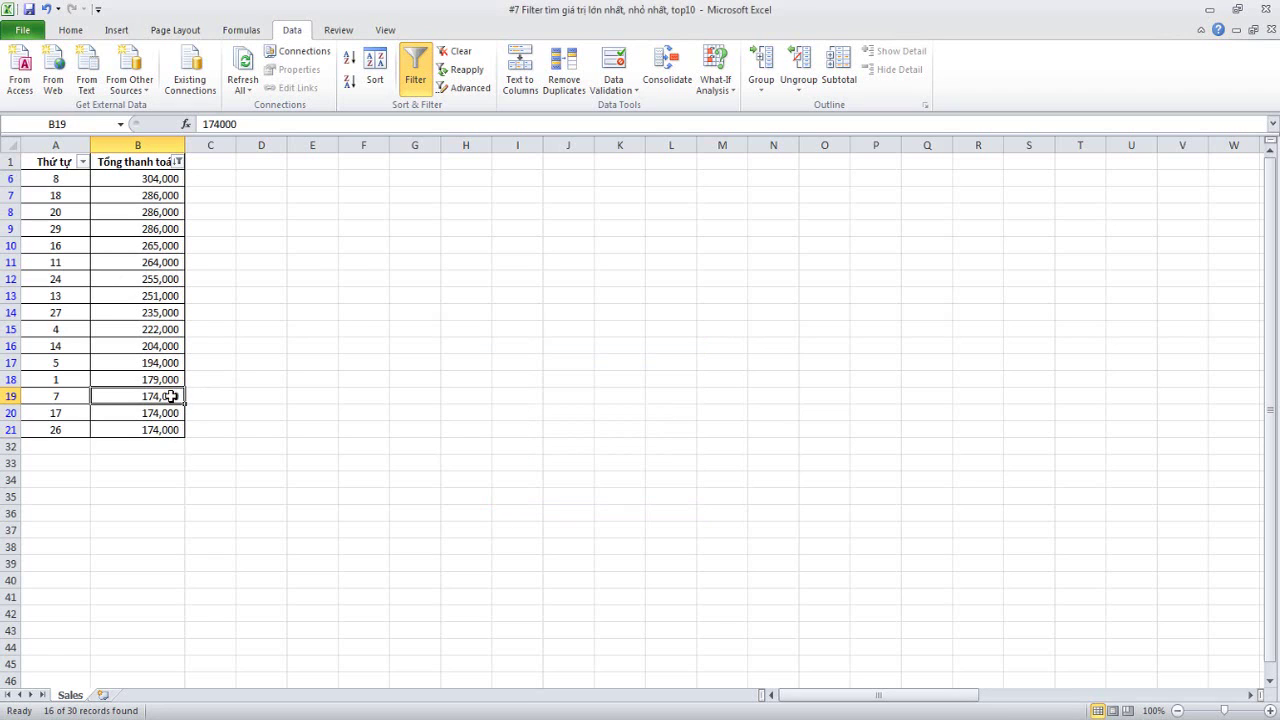
click(165, 178)
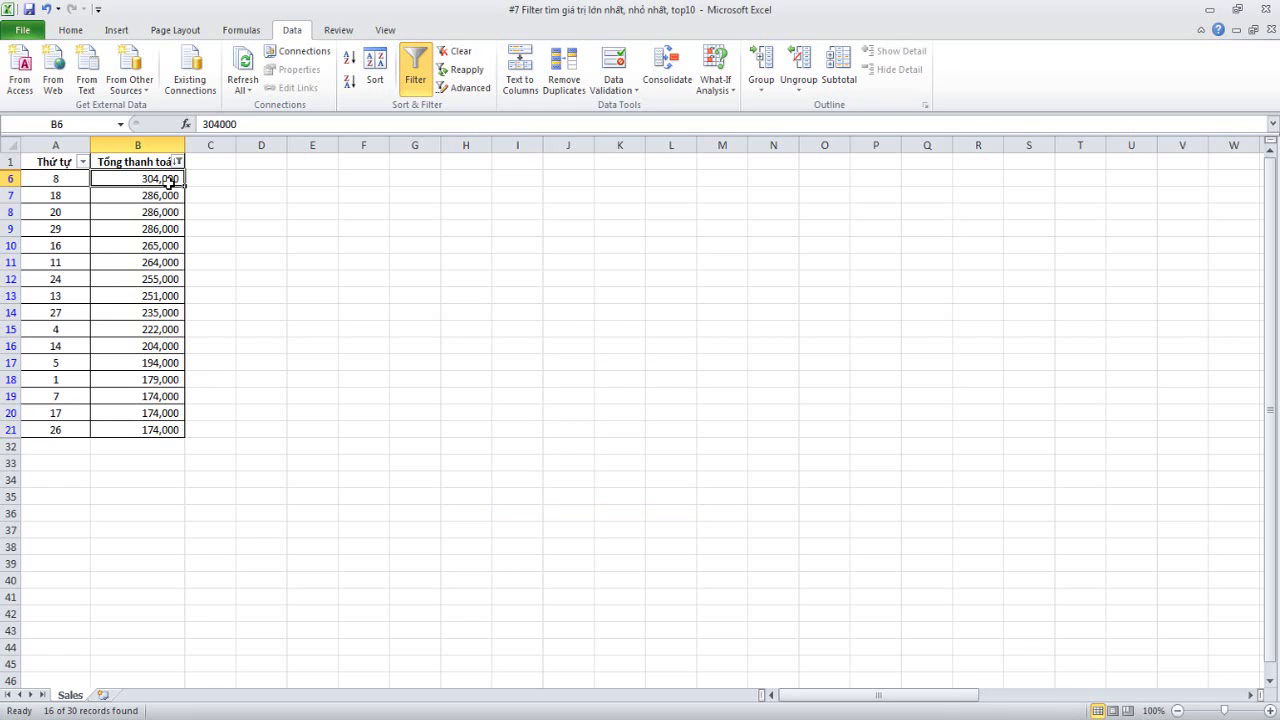
drag(168, 181, 157, 425)
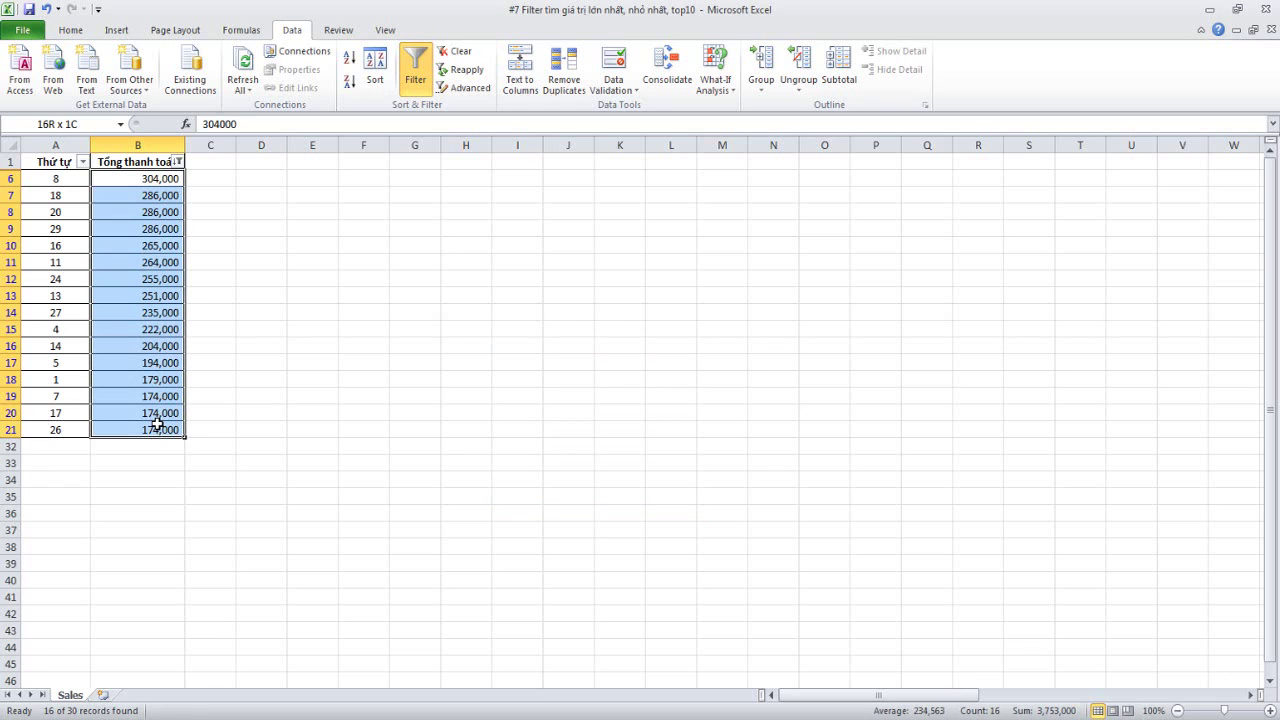
click(404, 322)
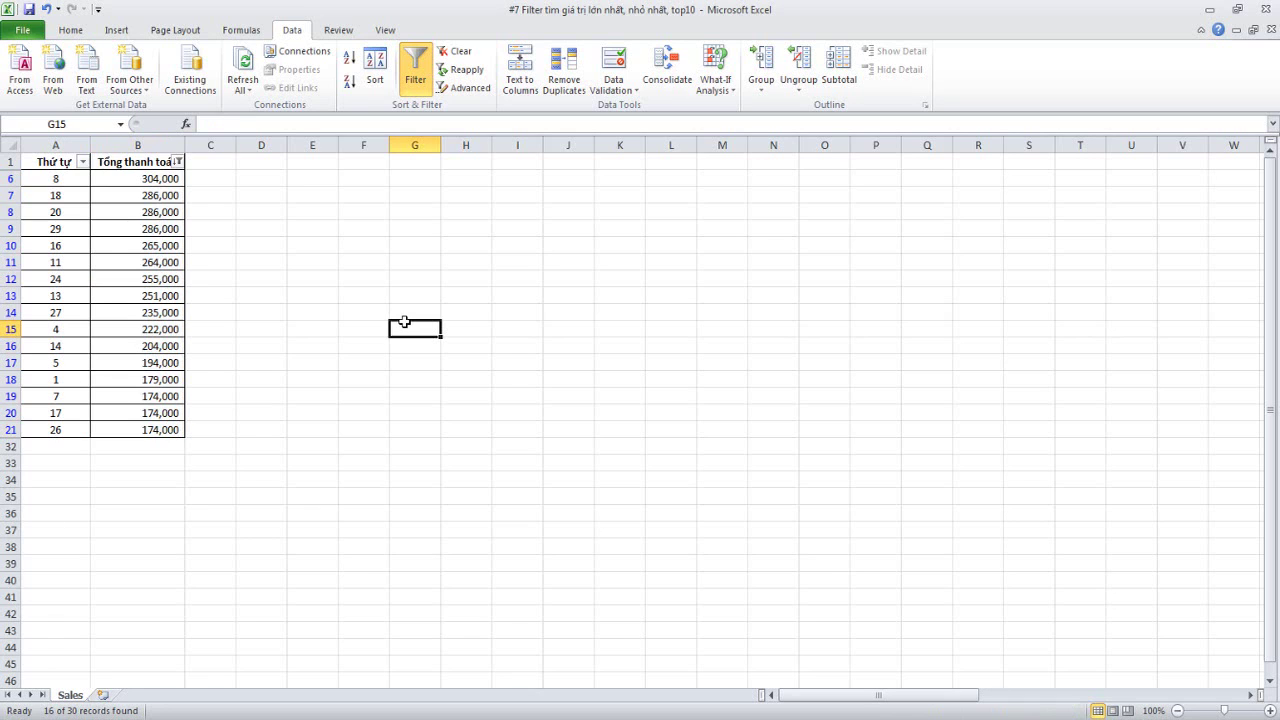
click(178, 161)
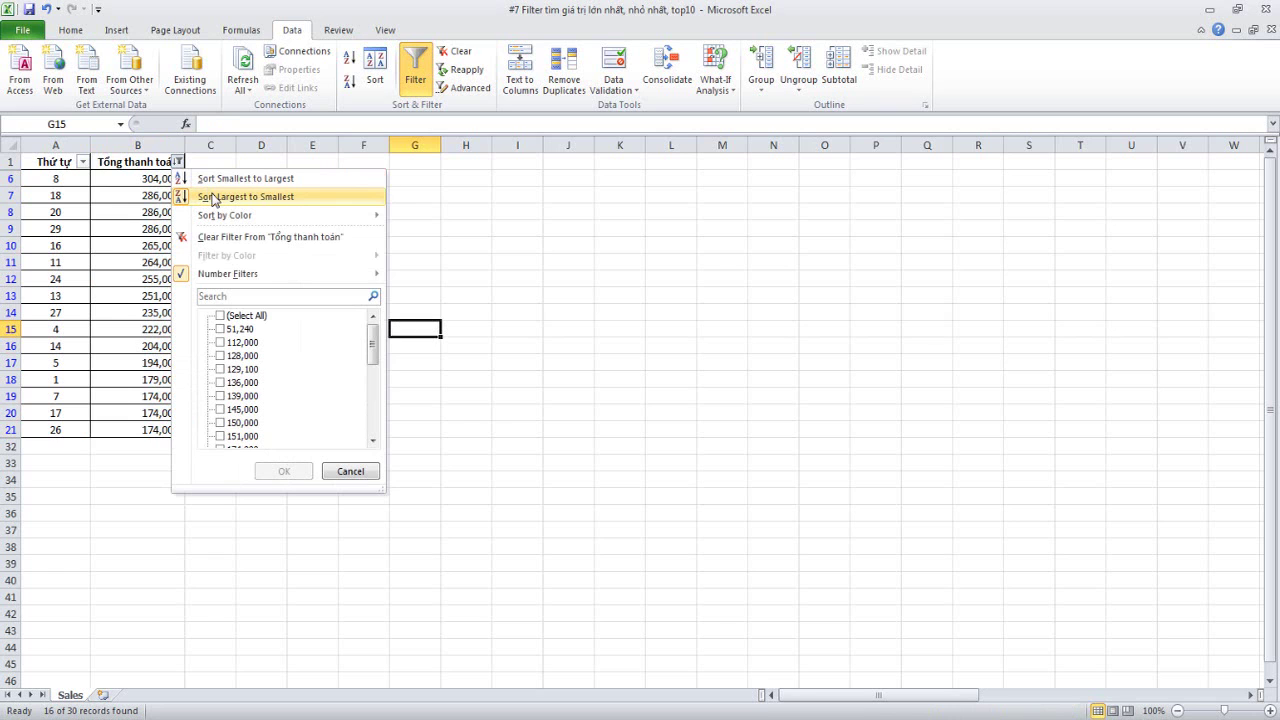
mouse_move(280, 275)
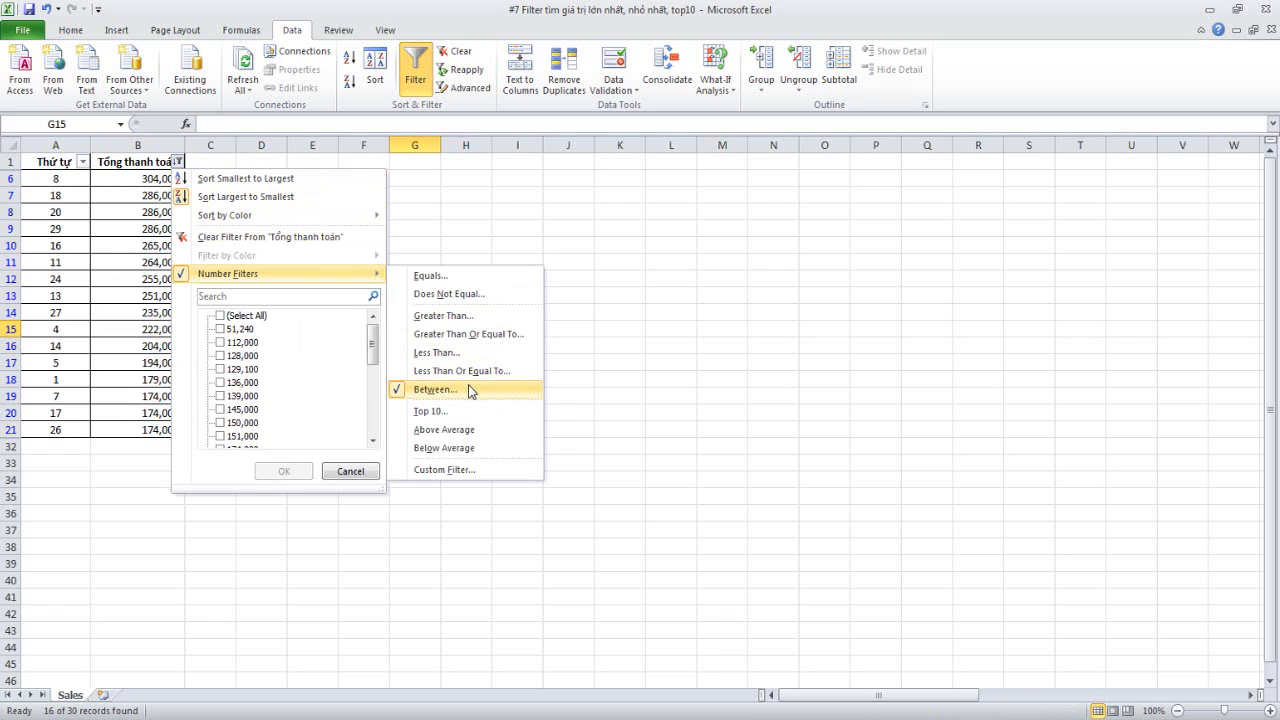
click(591, 364)
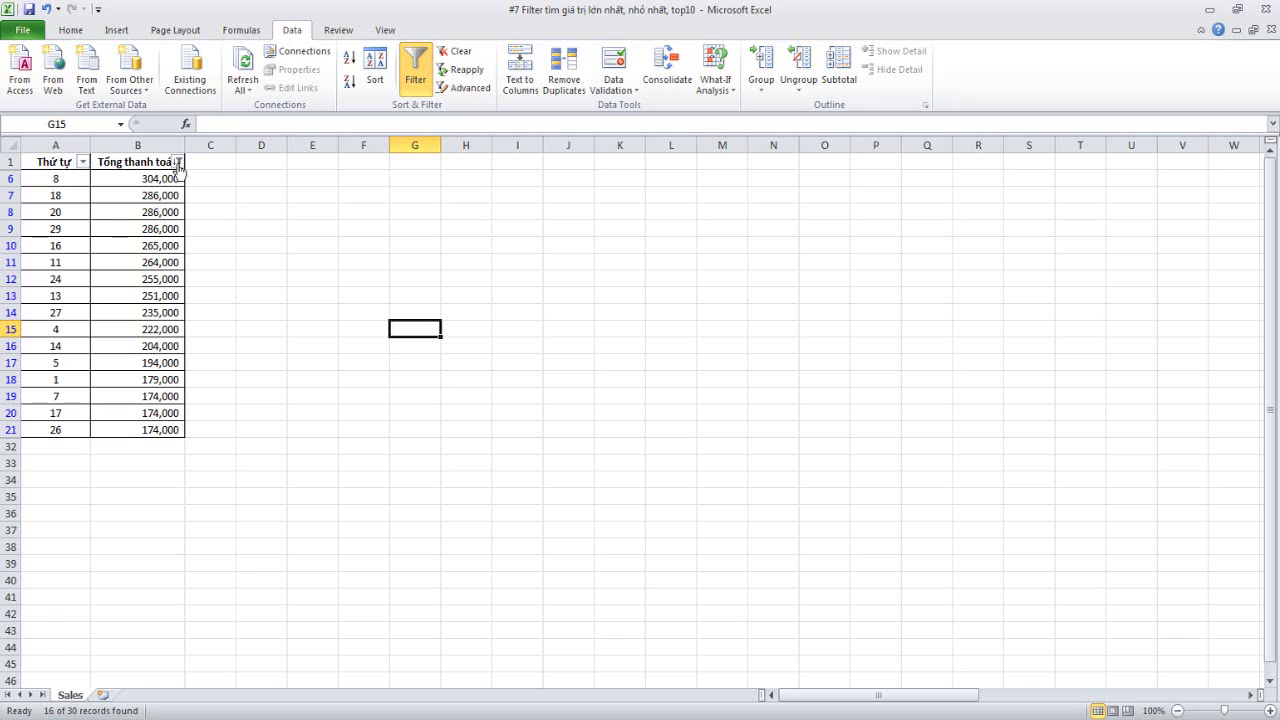
mouse_move(178, 166)
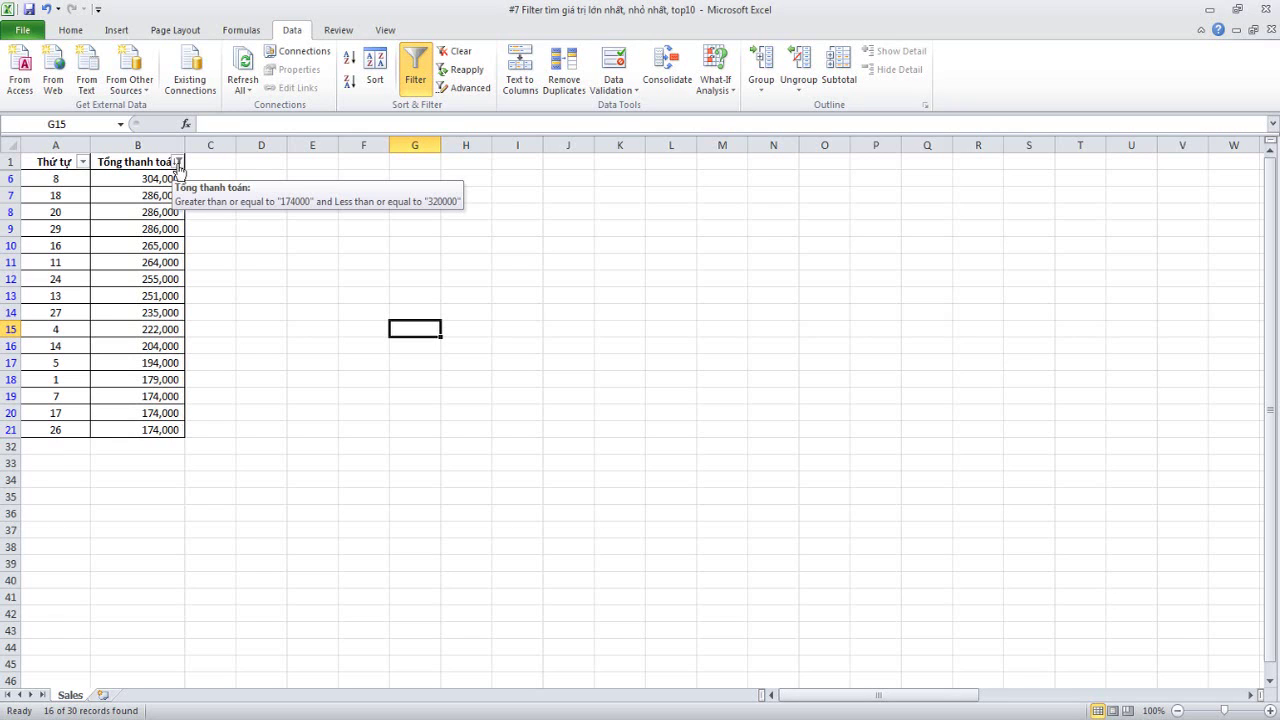
click(153, 161)
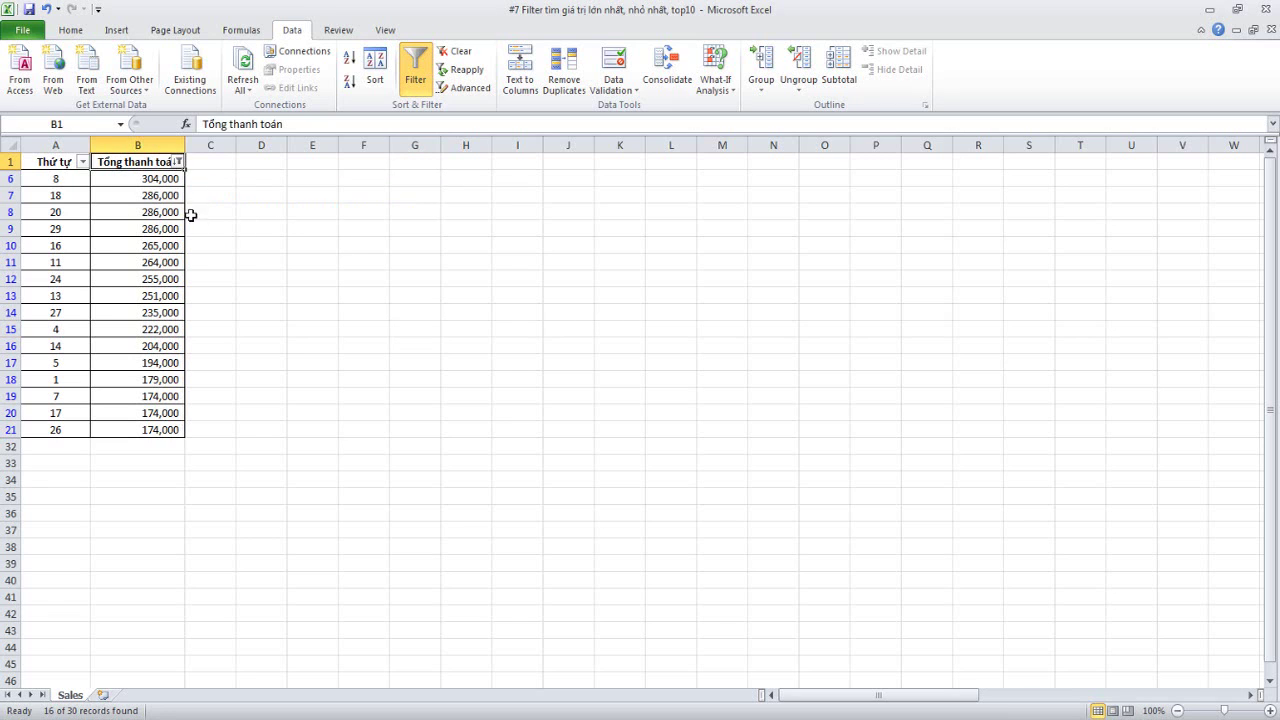
click(145, 179)
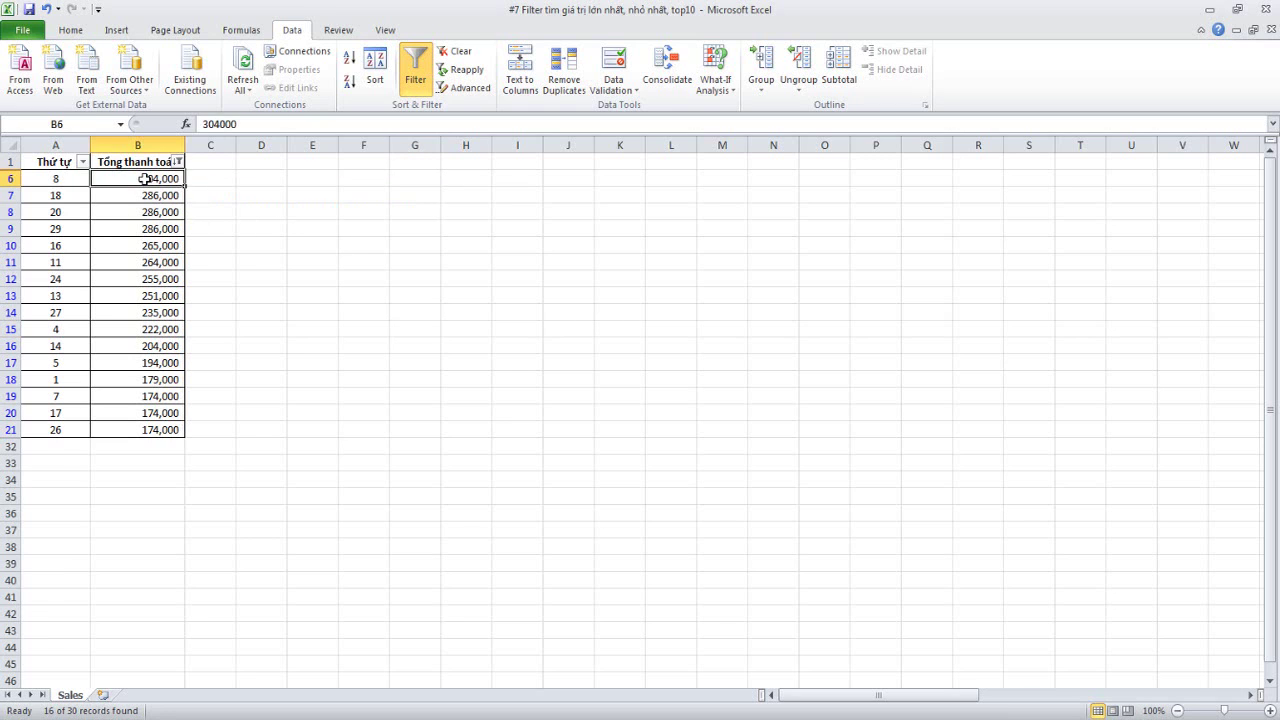
click(145, 258)
click(140, 341)
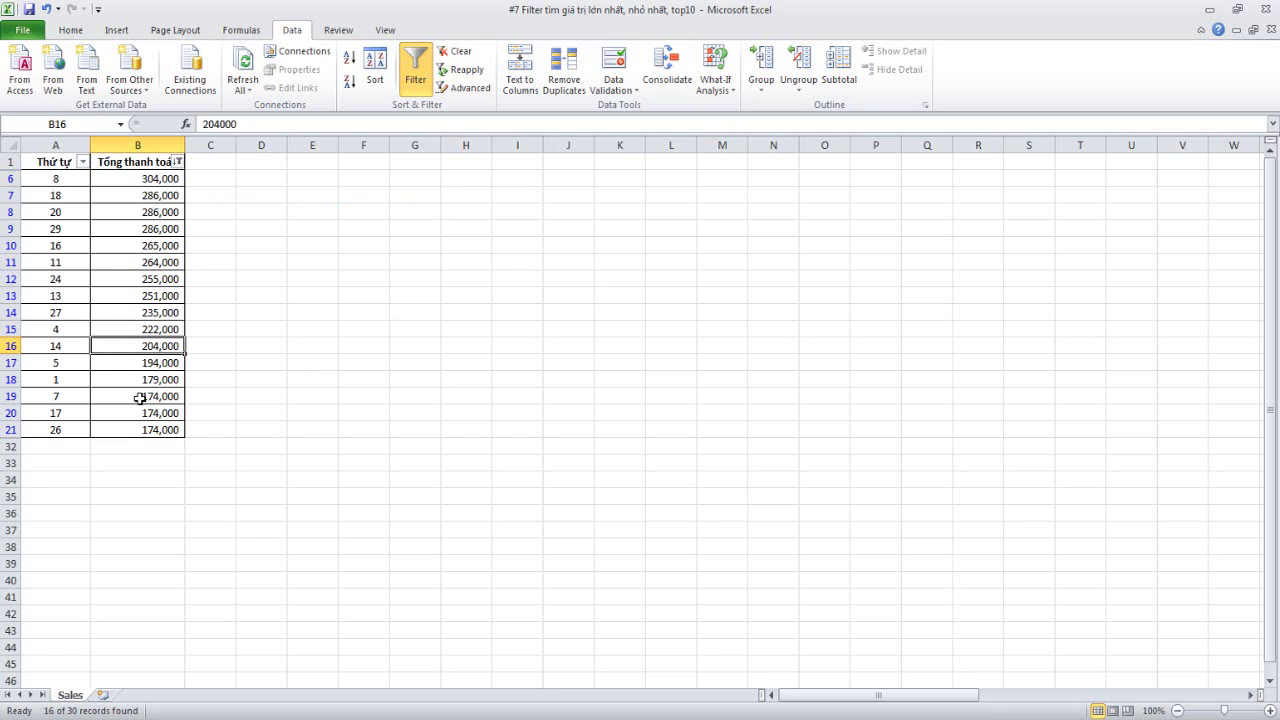
click(140, 397)
click(140, 427)
click(261, 377)
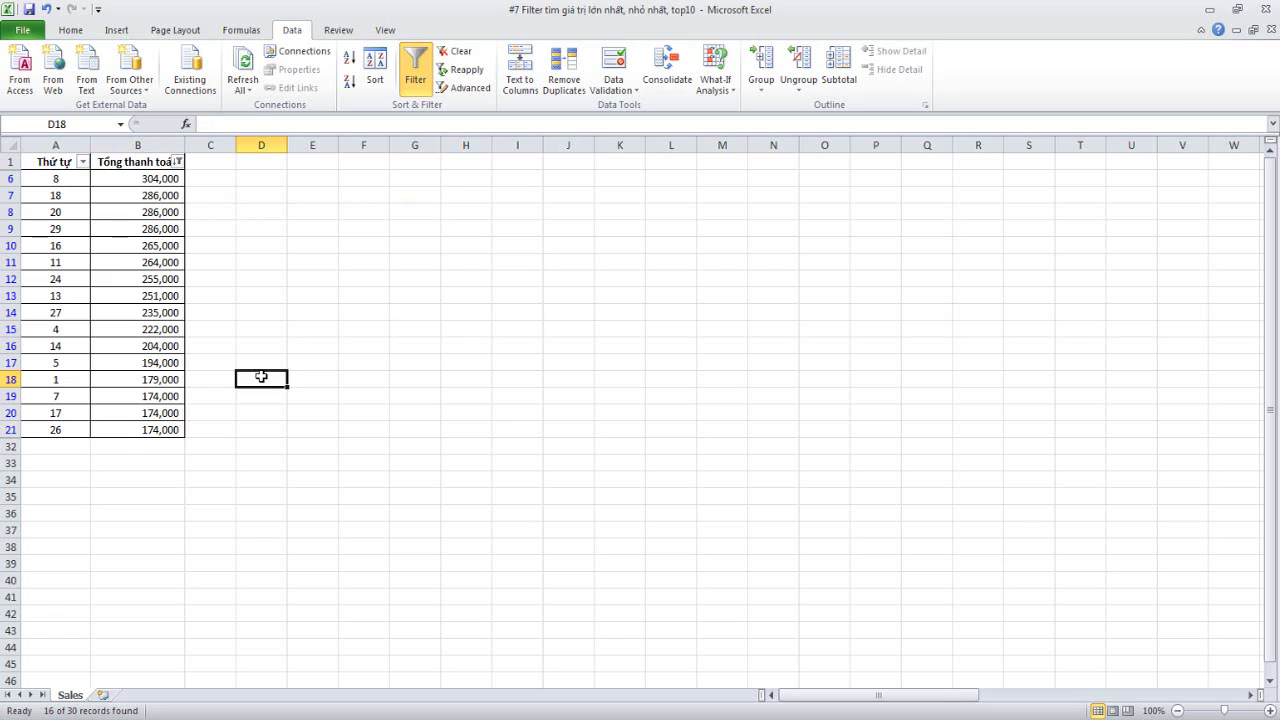